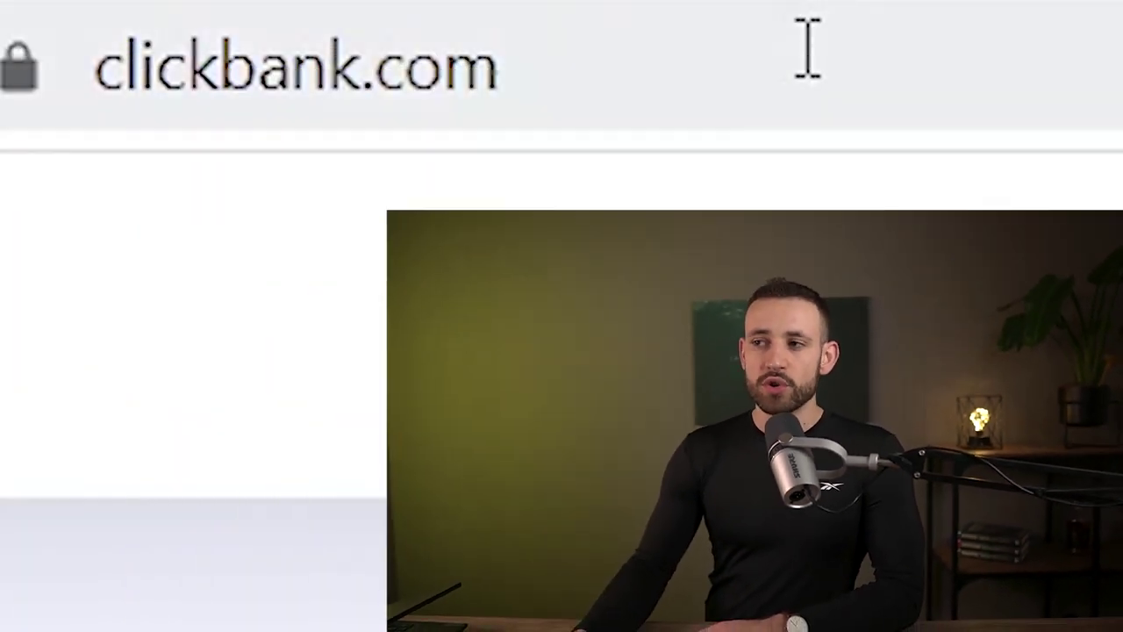
Step: Load clickbank.com in the browser
{"action": "left_click", "coordinate": [792, 52]}
{"action": "left_click_drag", "start_coordinate": [792, 53], "coordinate": [43, 141]}
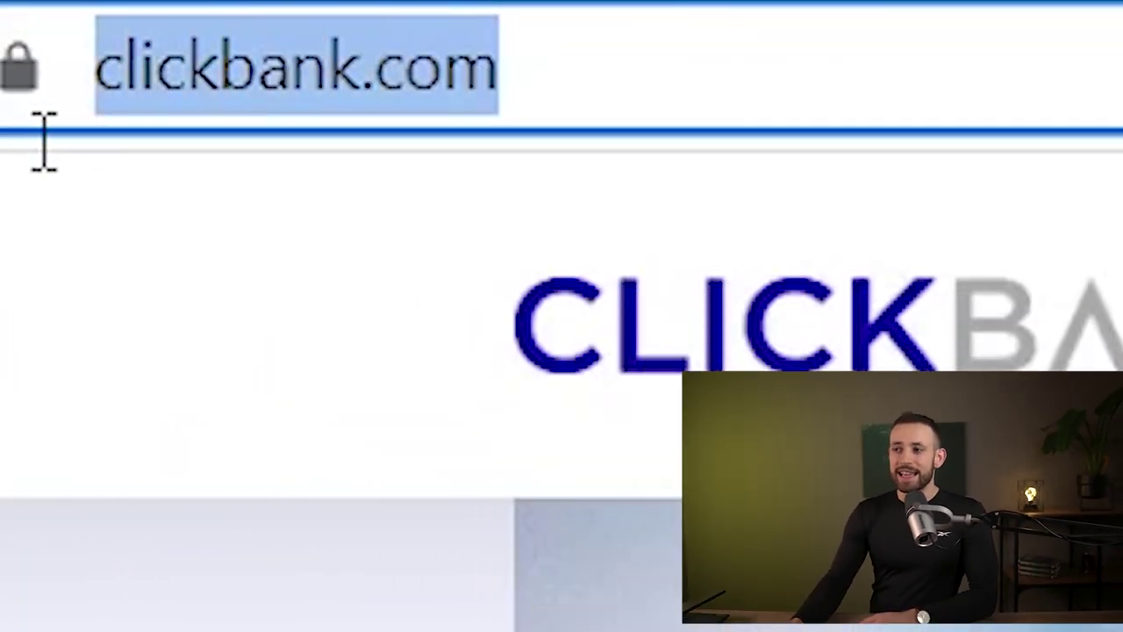
{"action": "key", "text": "Return"}
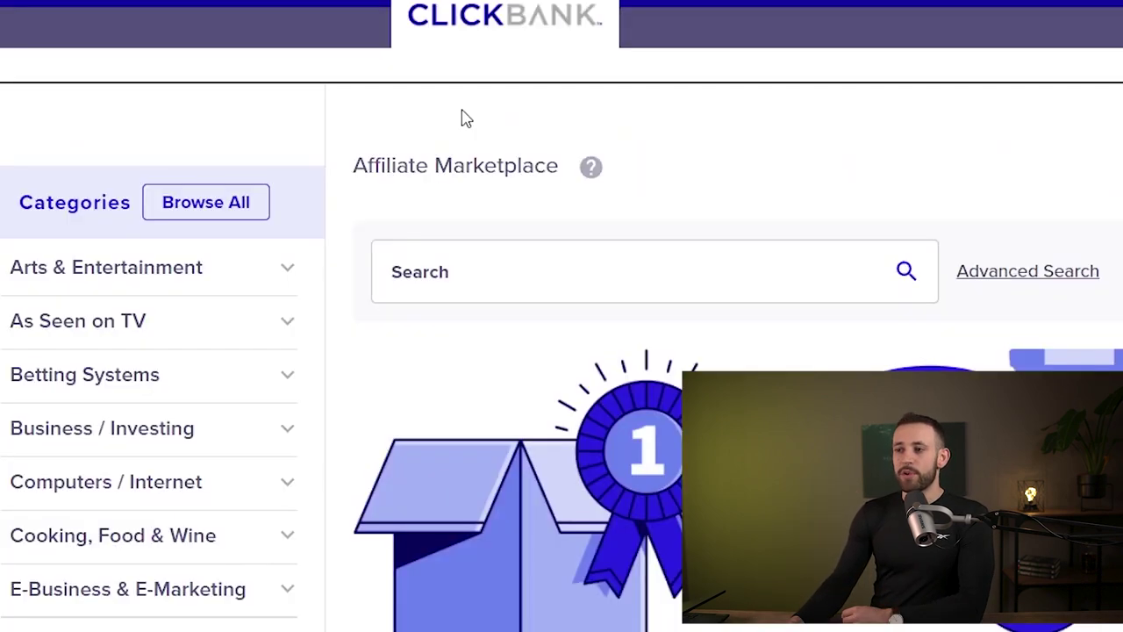
Step: Filter the Affiliate Marketplace to E-Business & E-Marketing and find Click Wealth System (gravity 85.86)
{"action": "left_click_drag", "start_coordinate": [354, 169], "coordinate": [489, 153]}
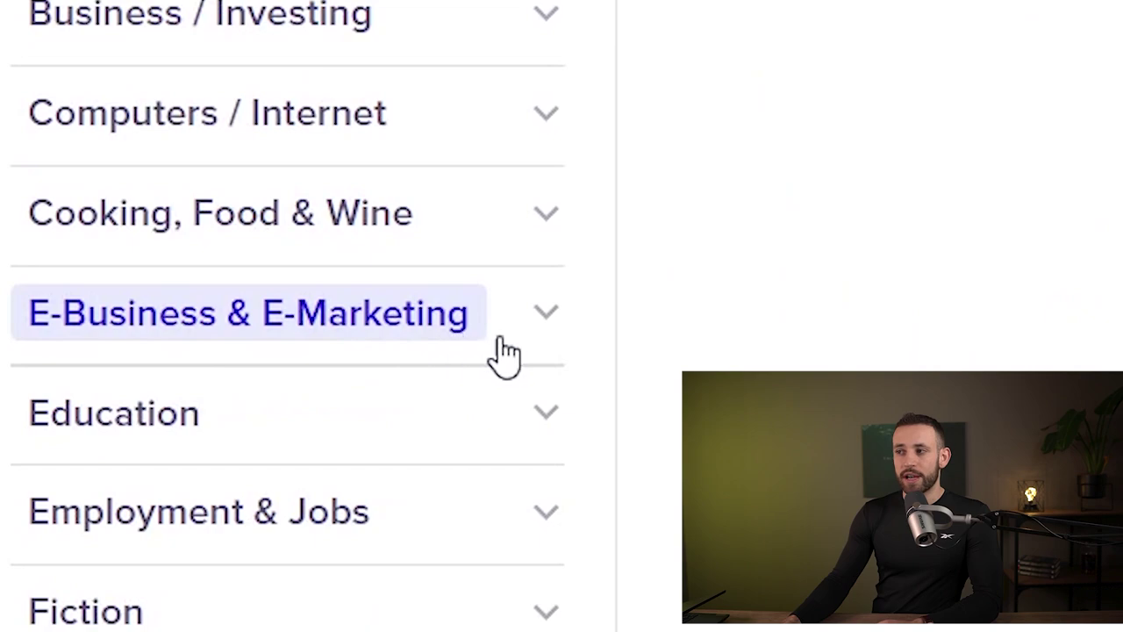
{"action": "left_click", "coordinate": [500, 338]}
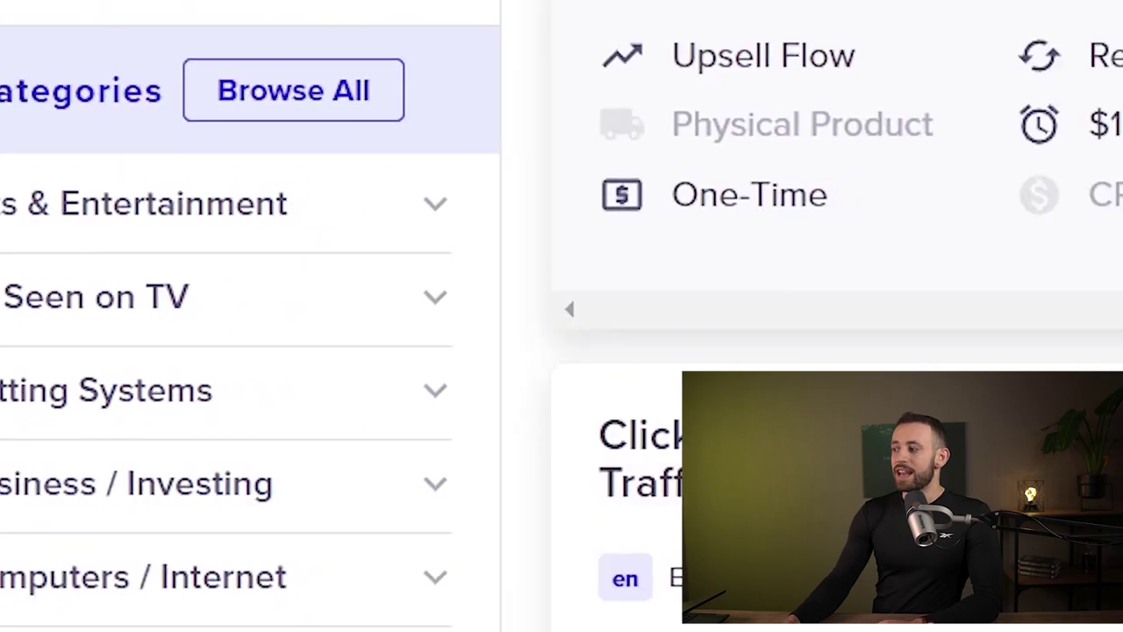
{"action": "scroll", "coordinate": [444, 171], "scroll_direction": "down", "scroll_amount": 10}
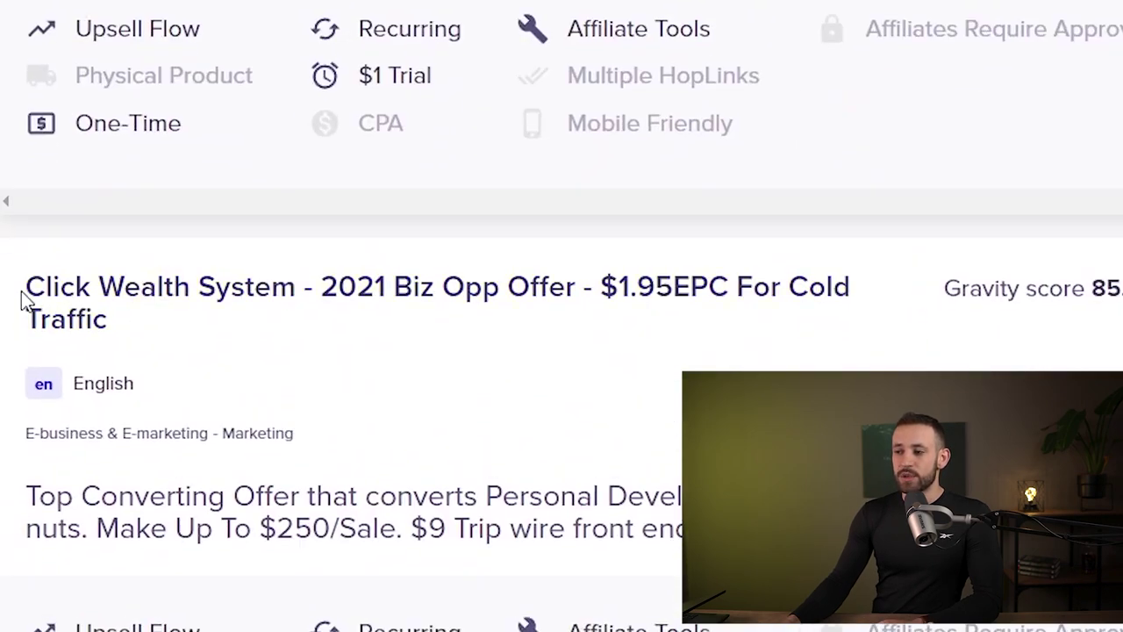
{"action": "left_click_drag", "start_coordinate": [21, 308], "coordinate": [308, 303]}
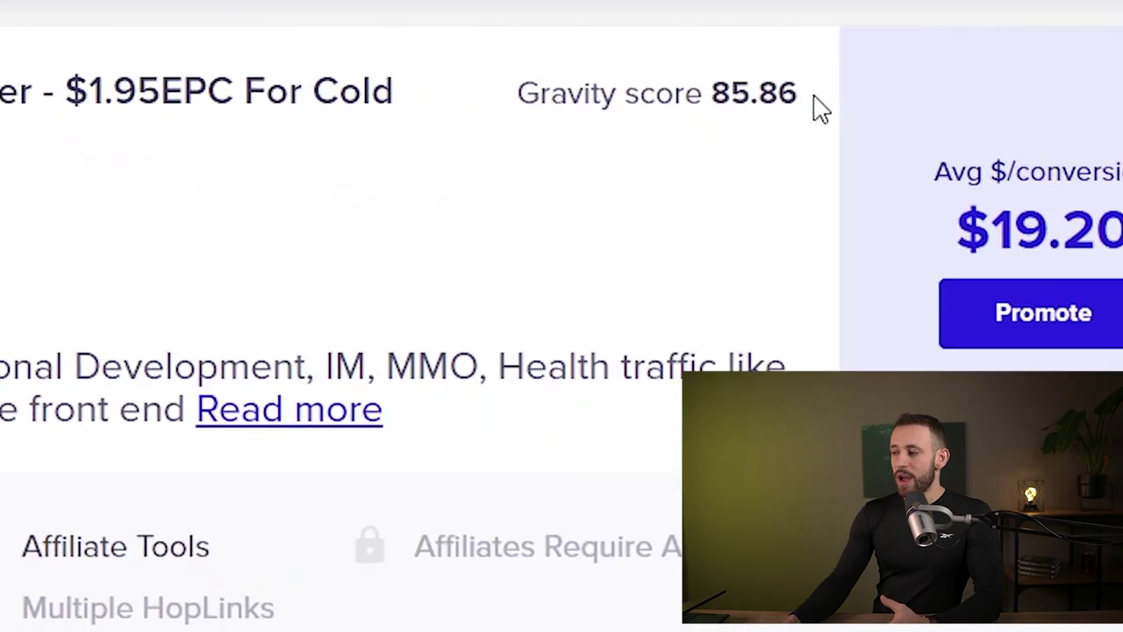
{"action": "left_click_drag", "start_coordinate": [715, 88], "coordinate": [623, 96]}
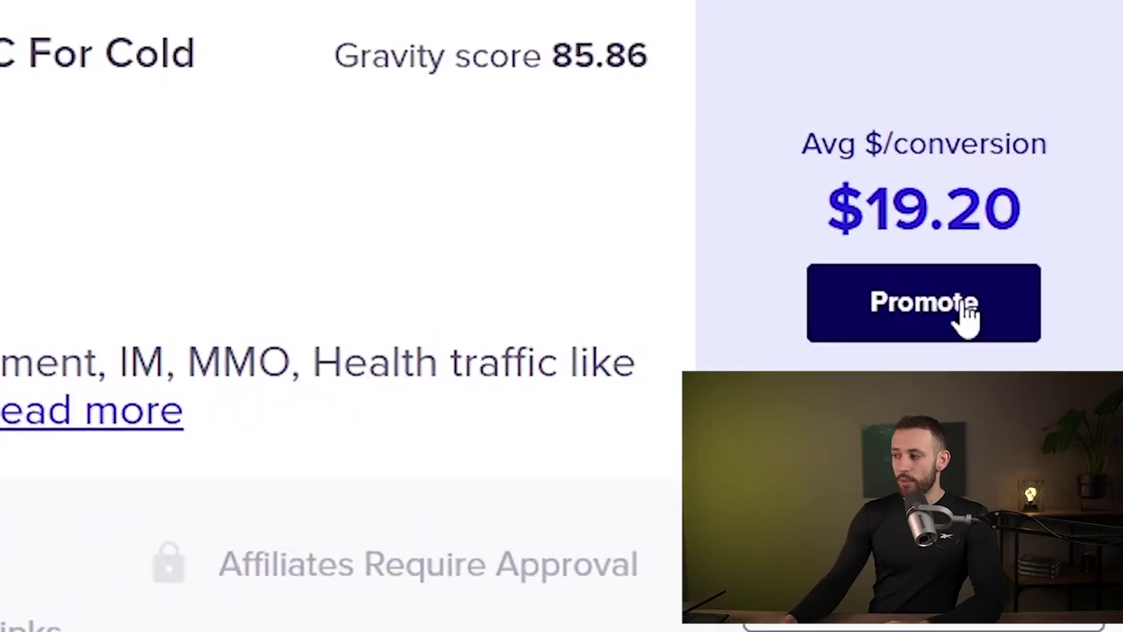
Step: Promote the Click Wealth System offer and copy its encrypted HopLink
{"action": "left_click", "coordinate": [977, 313]}
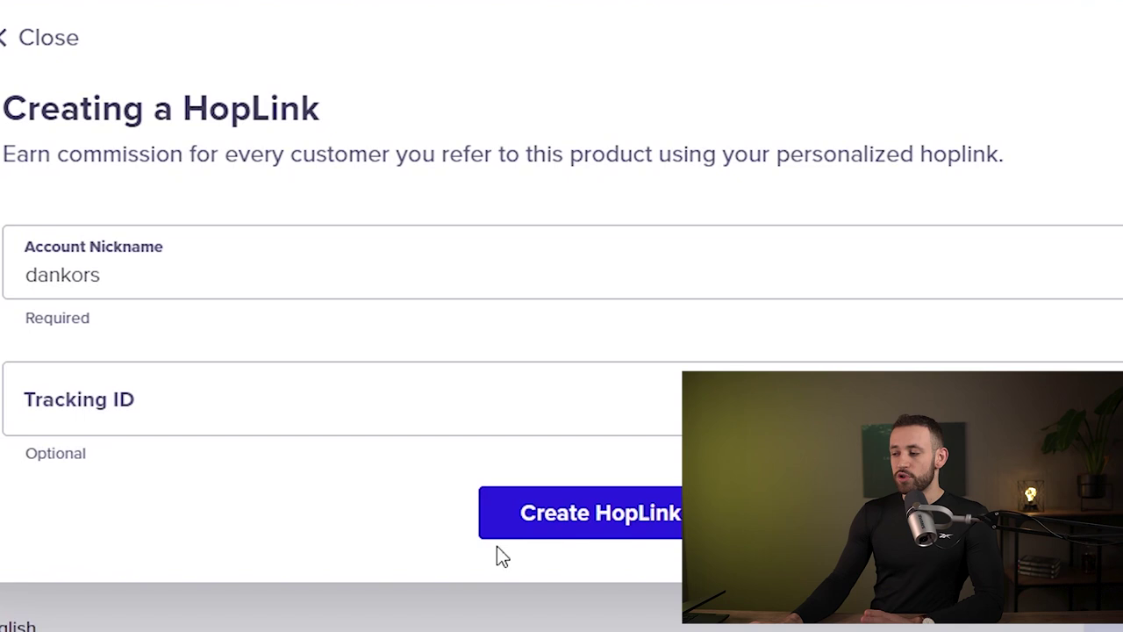
{"action": "left_click", "coordinate": [604, 516]}
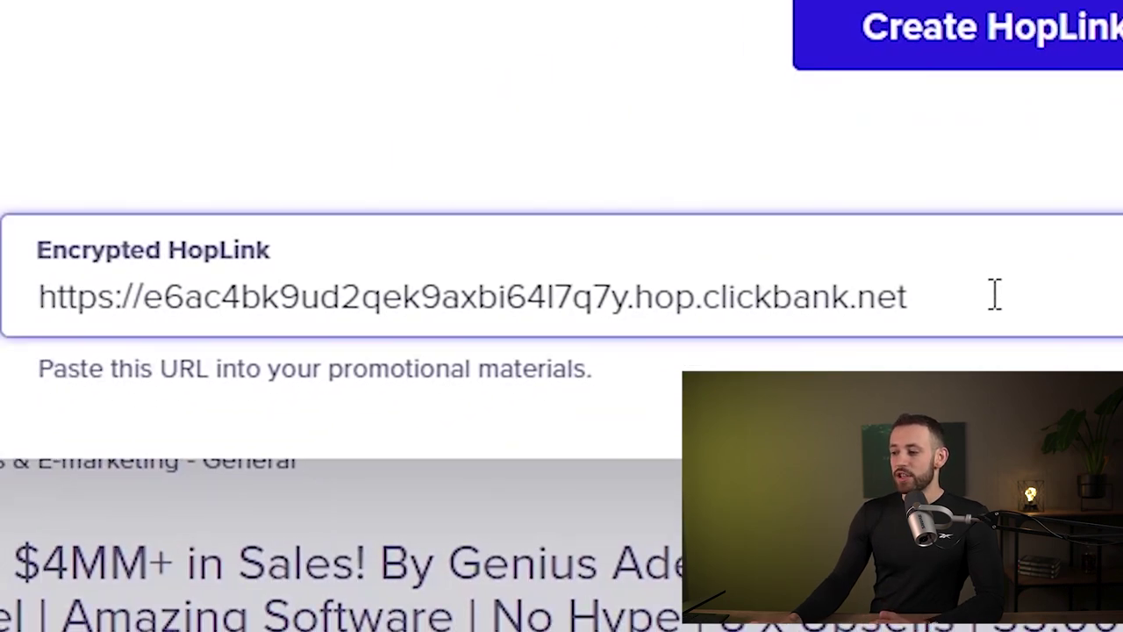
{"action": "left_click", "coordinate": [907, 188]}
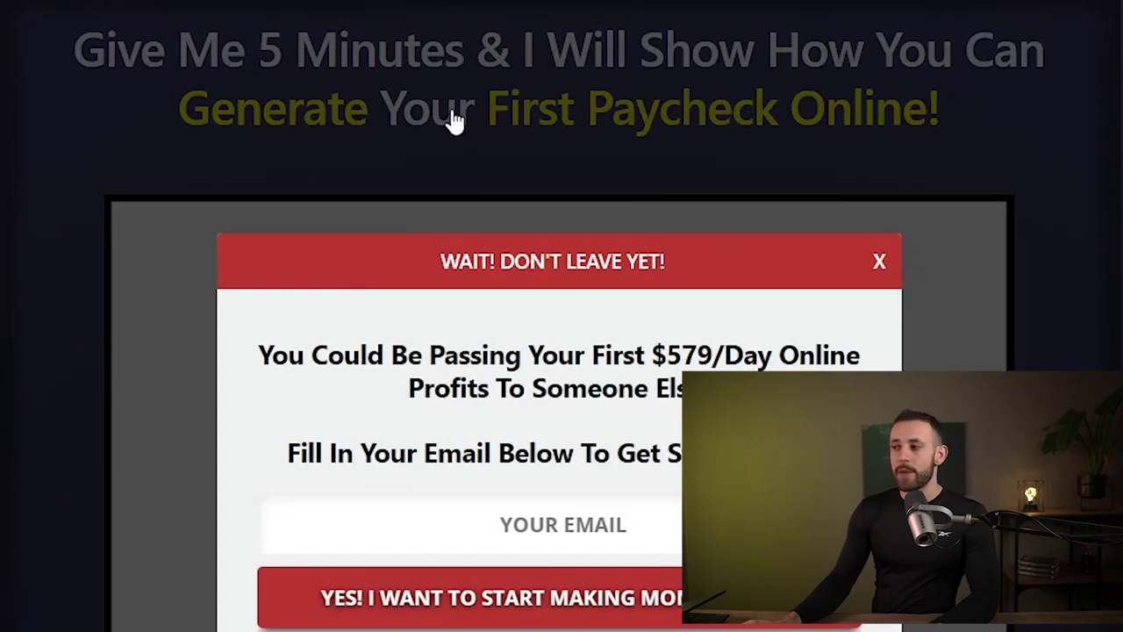
Step: Dismiss the 'Wait! Don't leave yet!' popup and scroll around the sales page video
{"action": "left_click", "coordinate": [876, 265]}
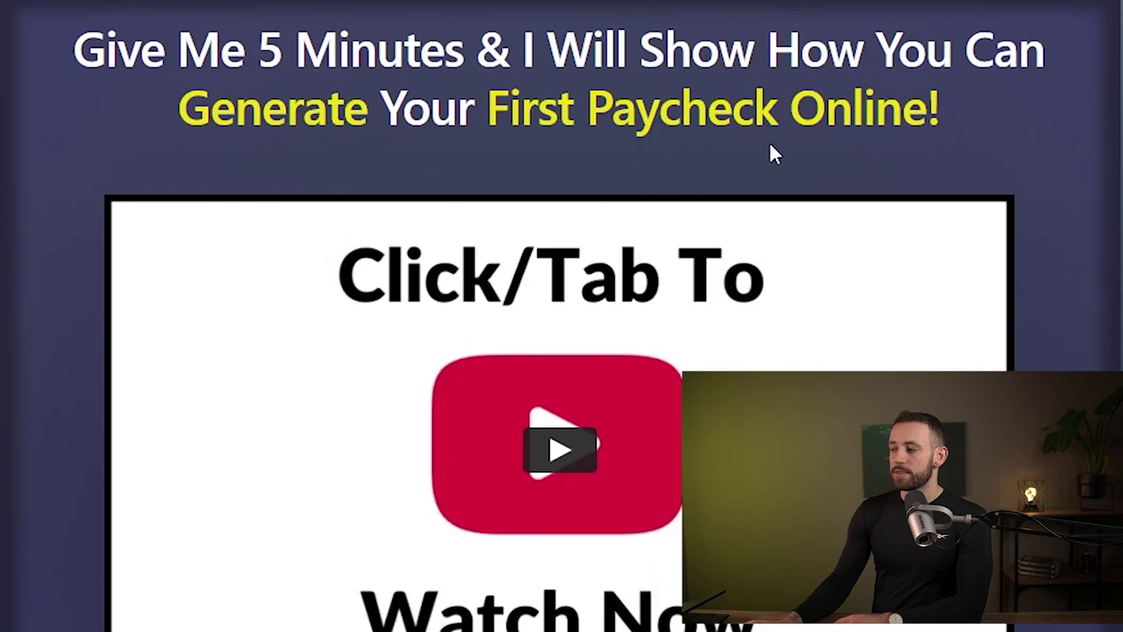
{"action": "scroll", "coordinate": [462, 130], "scroll_direction": "down", "scroll_amount": 6}
{"action": "scroll", "coordinate": [759, 272], "scroll_direction": "up", "scroll_amount": 4}
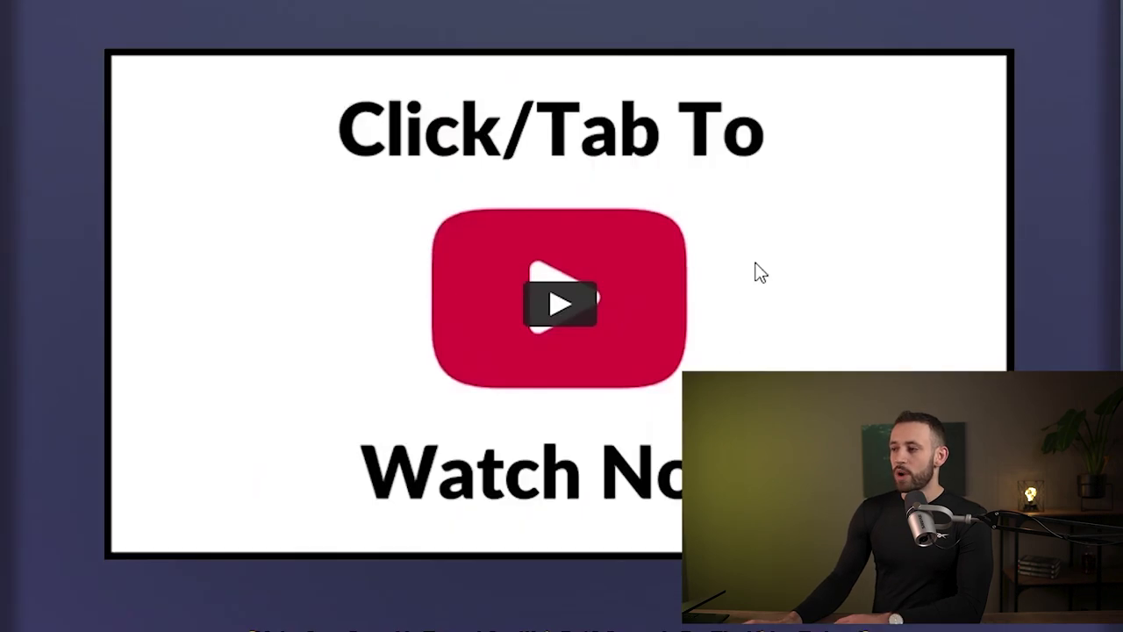
{"action": "scroll", "coordinate": [575, 316], "scroll_direction": "down", "scroll_amount": 5}
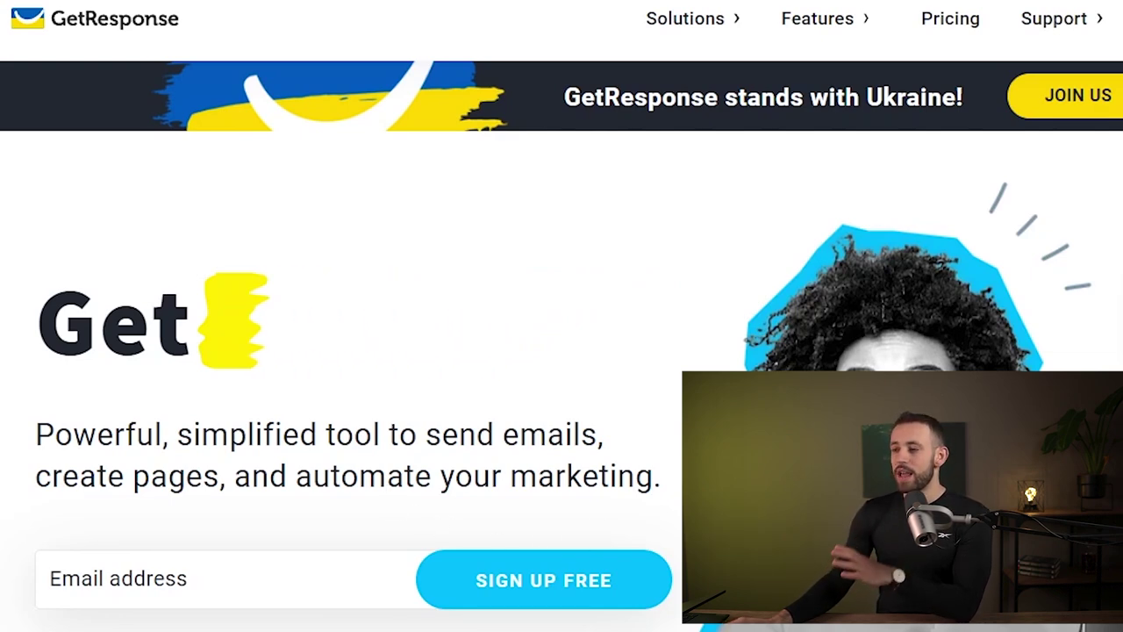
Step: Scroll the GetResponse homepage to the pricing cards, noting the $13.30 lowest paid price
{"action": "scroll", "coordinate": [351, 316], "scroll_direction": "down", "scroll_amount": 10}
{"action": "scroll", "coordinate": [562, 316], "scroll_direction": "down", "scroll_amount": 15}
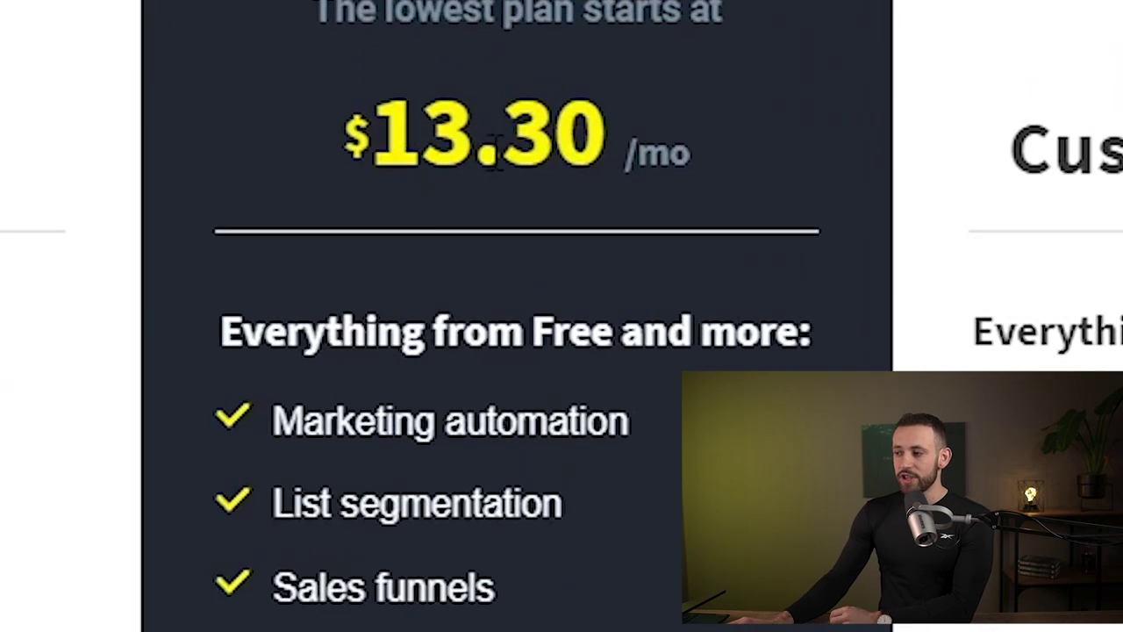
{"action": "left_click_drag", "start_coordinate": [463, 259], "coordinate": [545, 262]}
{"action": "left_click", "coordinate": [594, 232]}
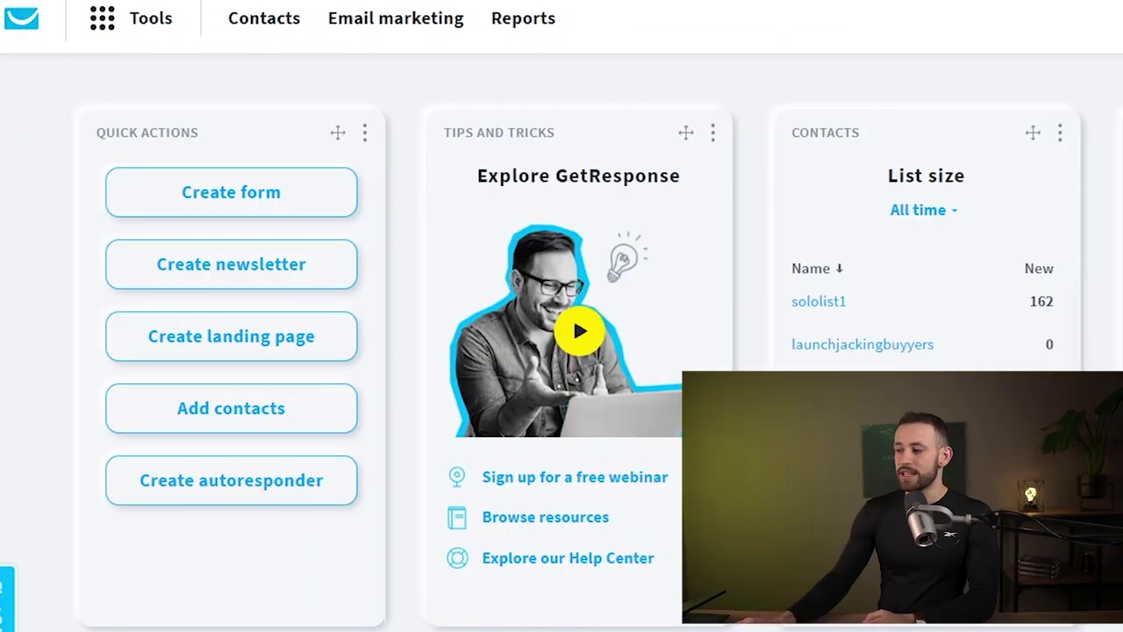
Step: Create a new contact list named FreeEmails from the Contacts page
{"action": "double_click", "coordinate": [1009, 598]}
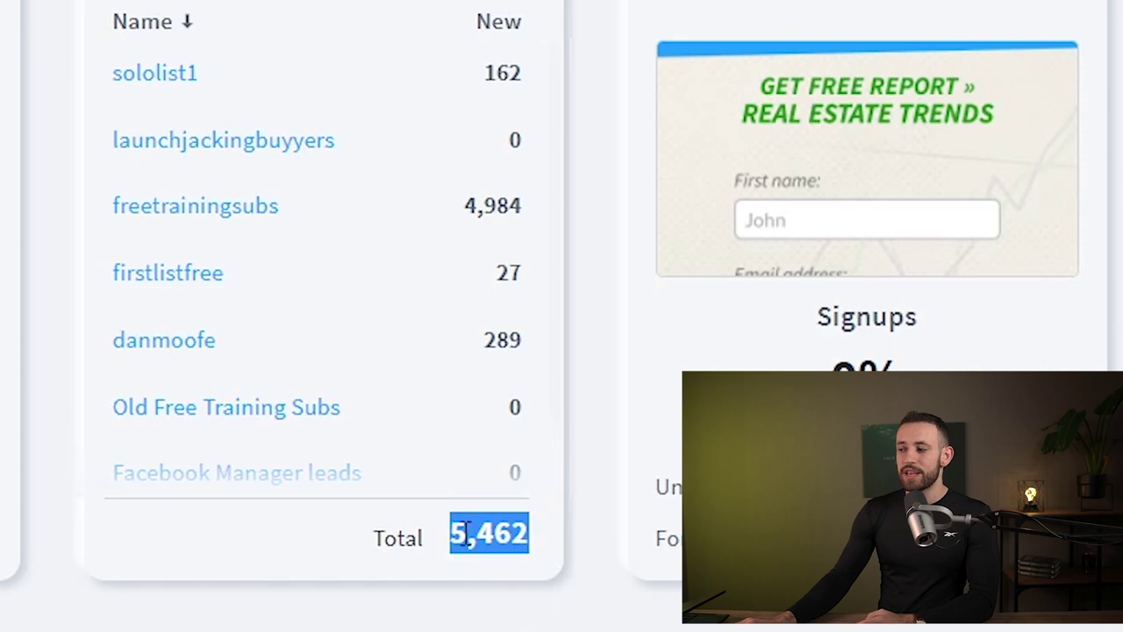
{"action": "left_click", "coordinate": [431, 543]}
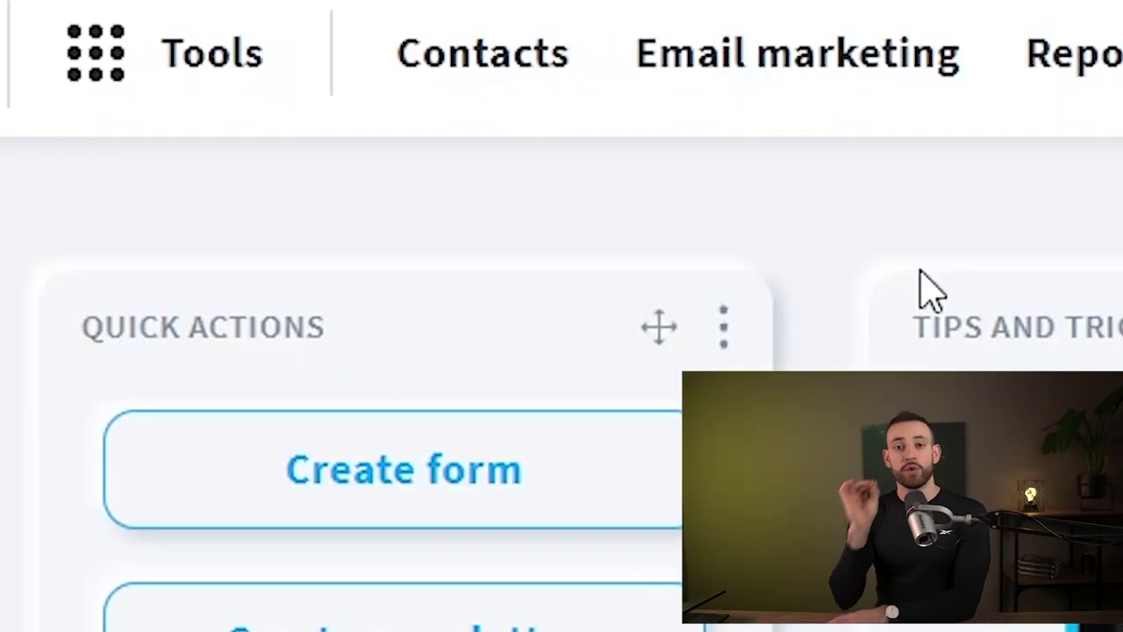
{"action": "left_click", "coordinate": [457, 70]}
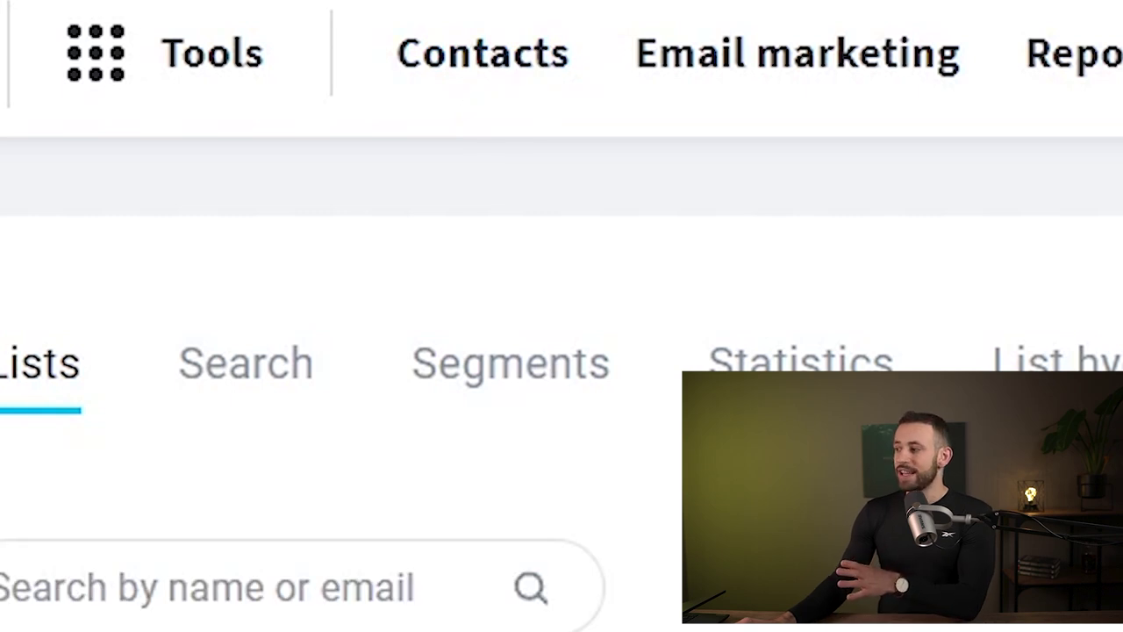
{"action": "type", "text": "FreeEmails"}
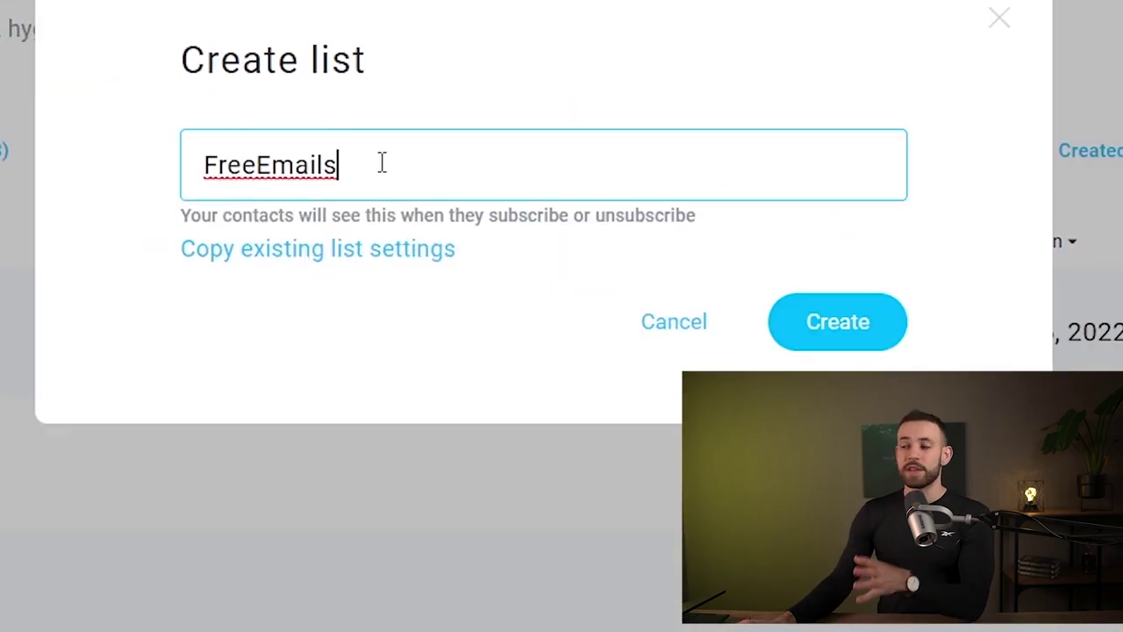
{"action": "left_click", "coordinate": [863, 319]}
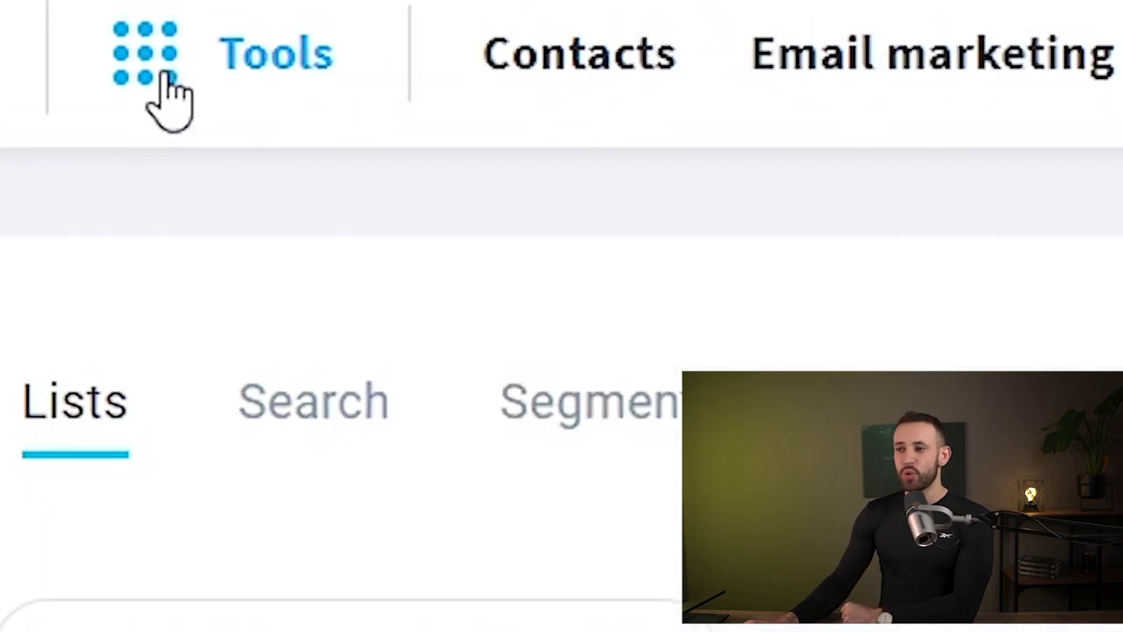
Step: Start a new landing page from Plain Template 7 via Tools > Landing pages
{"action": "left_click", "coordinate": [167, 96]}
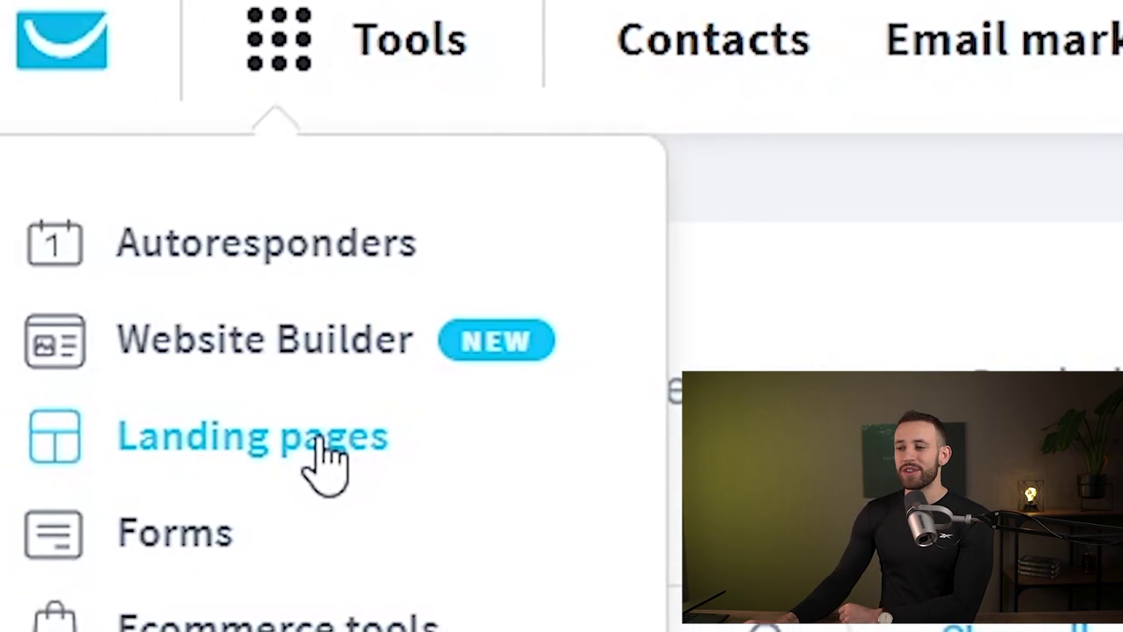
{"action": "left_click", "coordinate": [193, 456]}
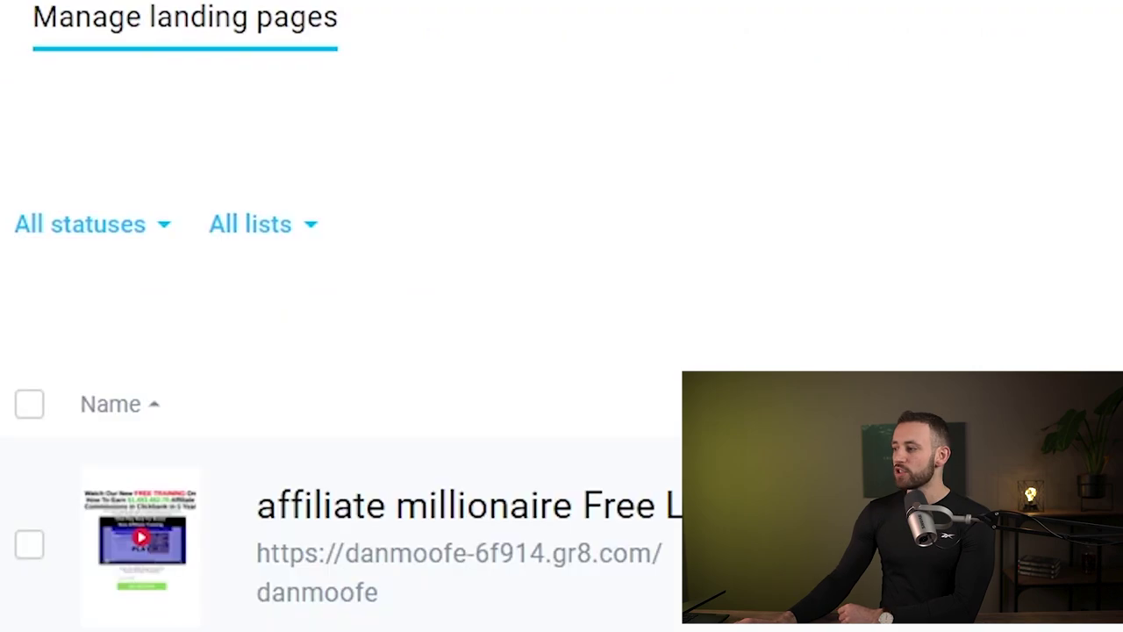
{"action": "left_click", "coordinate": [597, 273]}
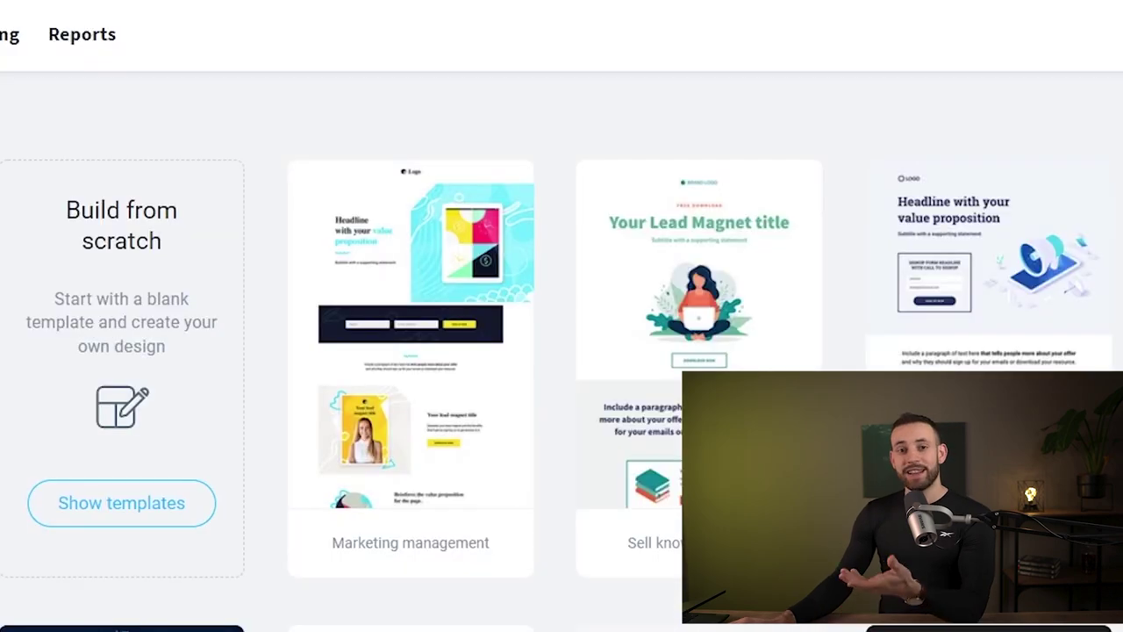
{"action": "scroll", "coordinate": [561, 316], "scroll_direction": "down", "scroll_amount": 20}
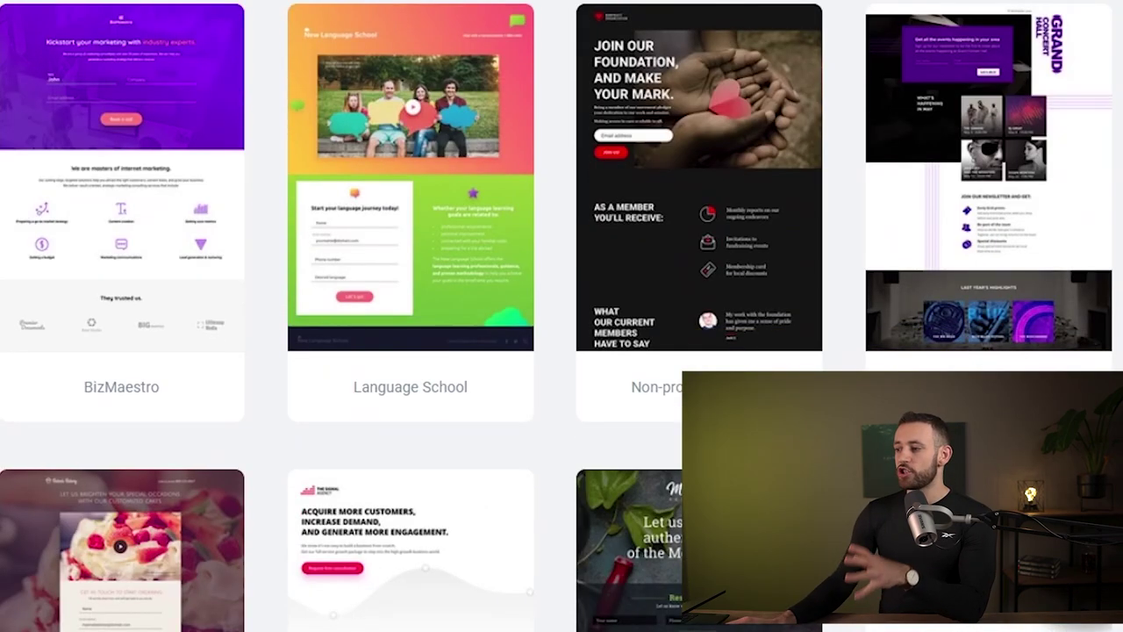
{"action": "scroll", "coordinate": [421, 421], "scroll_direction": "up", "scroll_amount": 20}
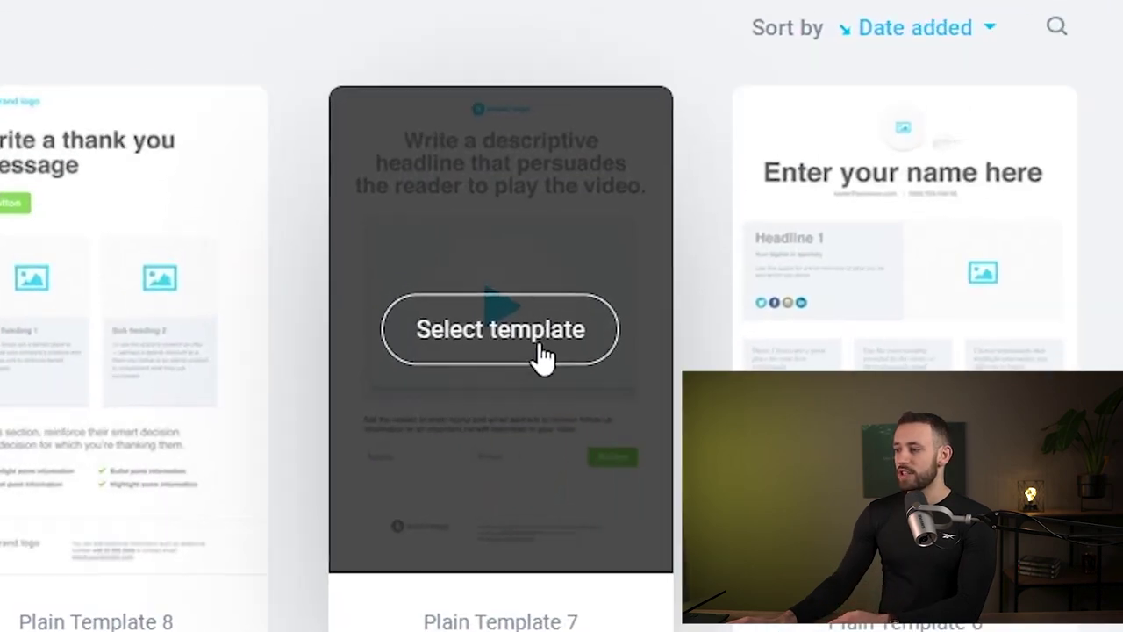
{"action": "left_click", "coordinate": [534, 349]}
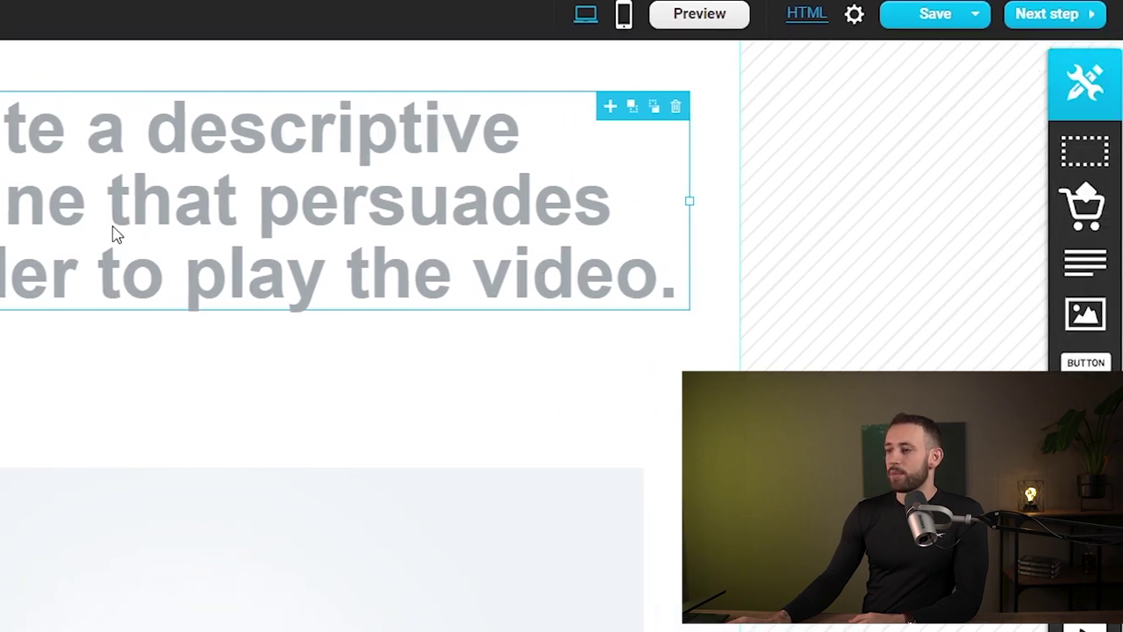
Step: Deselect the placeholder headline and move the text formatting bar aside
{"action": "triple_click", "coordinate": [119, 195]}
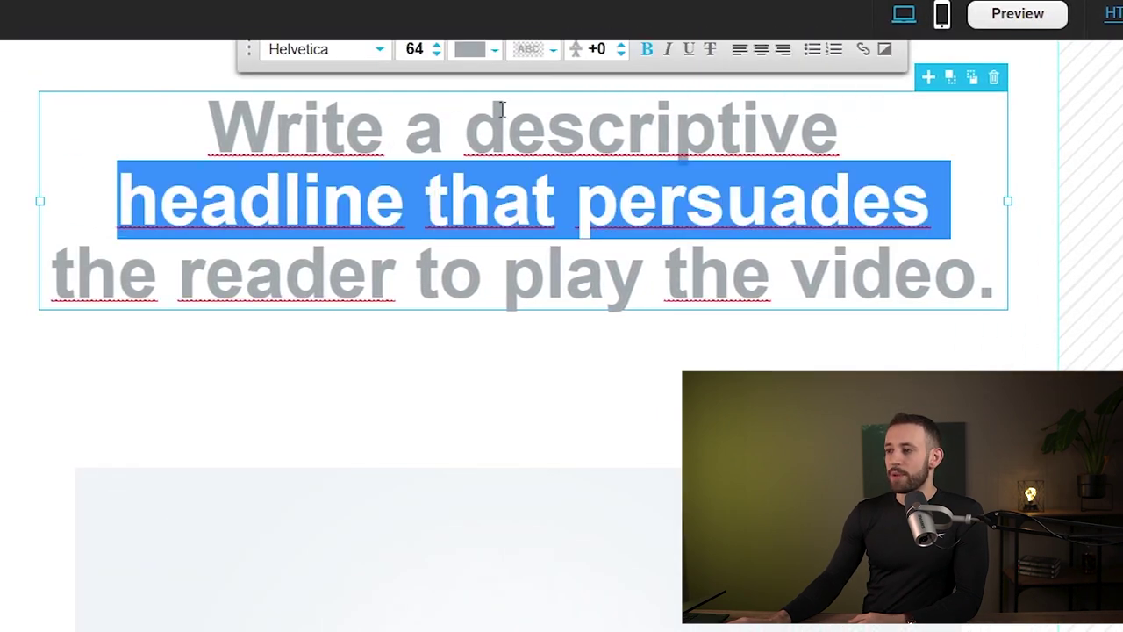
{"action": "left_click", "coordinate": [409, 70]}
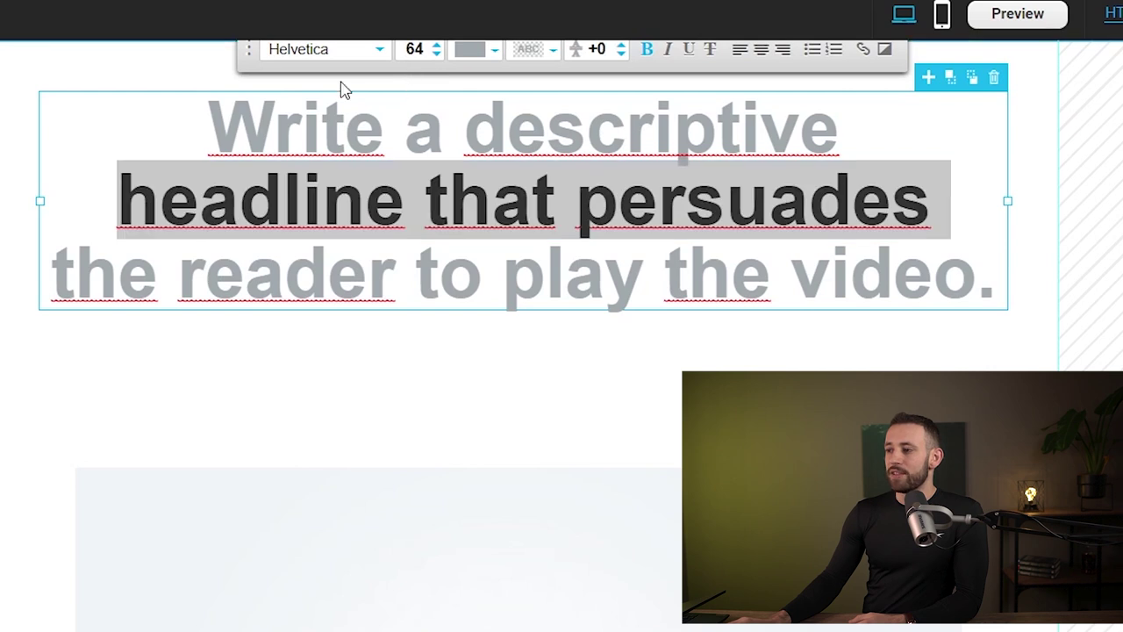
{"action": "left_click_drag", "start_coordinate": [247, 49], "coordinate": [221, 292]}
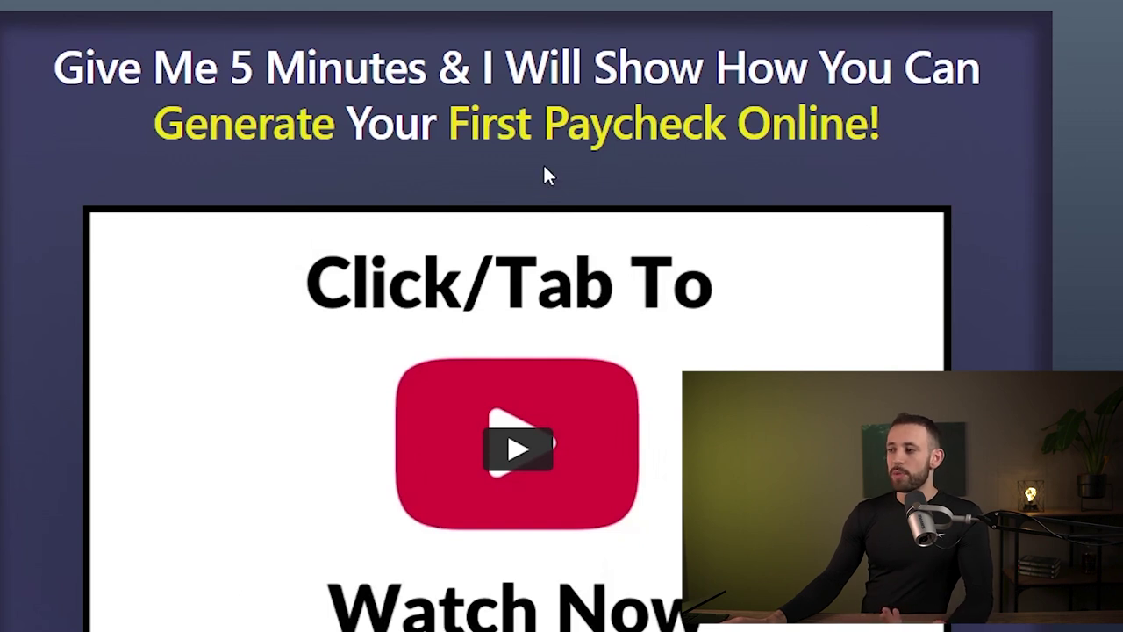
Step: Add a 'This FREE VIDEO Reveals...' pre-headline above the headline in black #000000, size 34
{"action": "left_click_drag", "start_coordinate": [881, 123], "coordinate": [183, 123]}
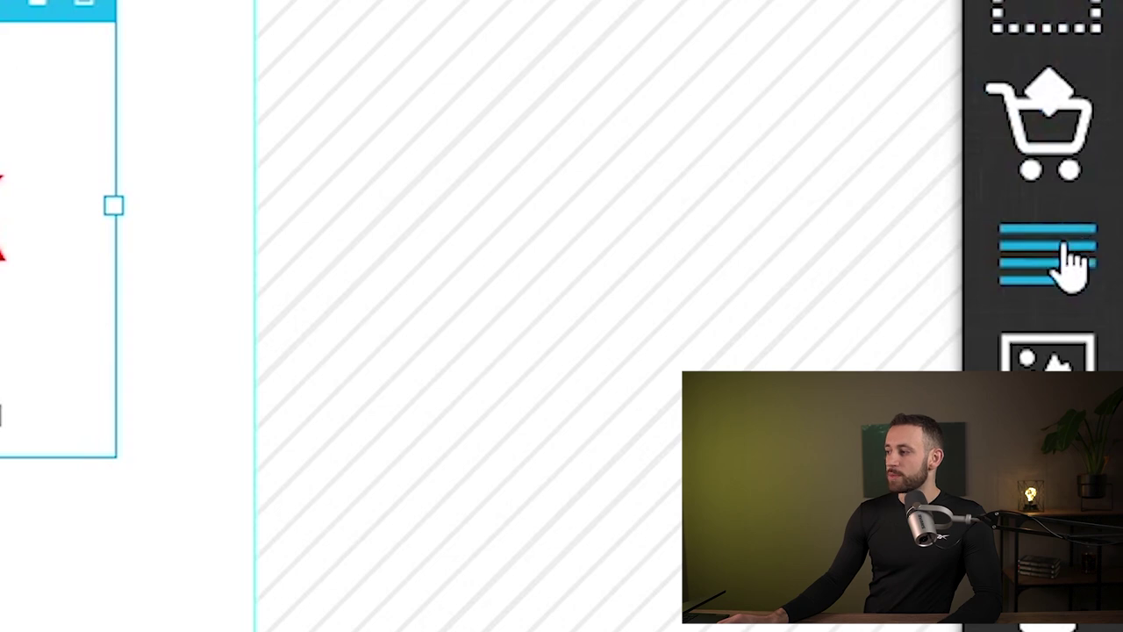
{"action": "left_click_drag", "start_coordinate": [1070, 263], "coordinate": [351, 150]}
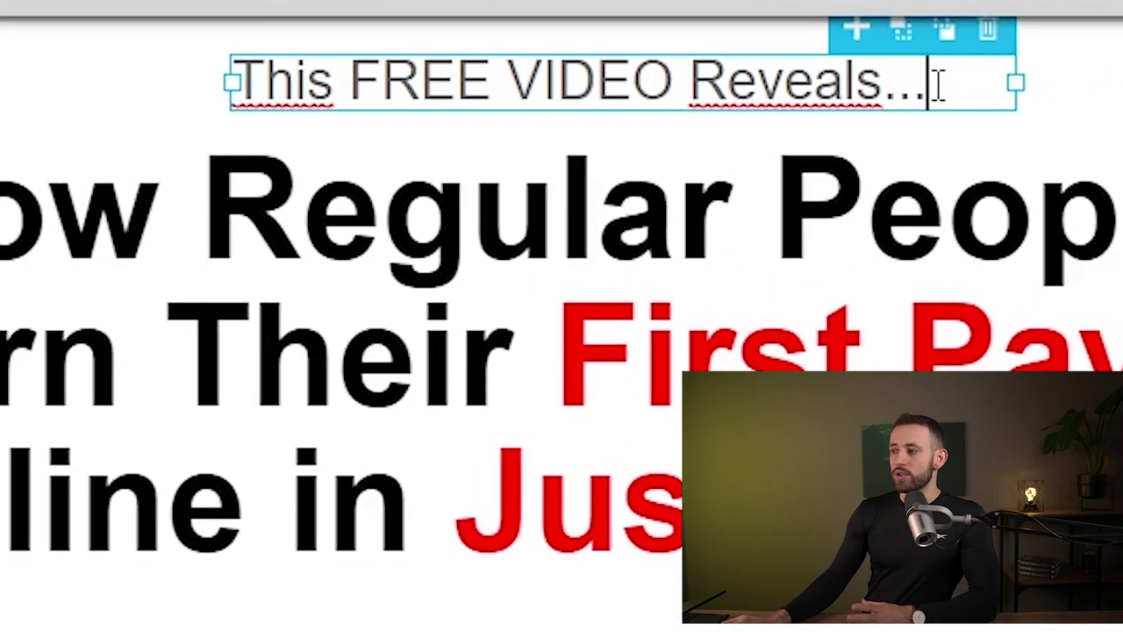
{"action": "left_click_drag", "start_coordinate": [677, 99], "coordinate": [370, 112]}
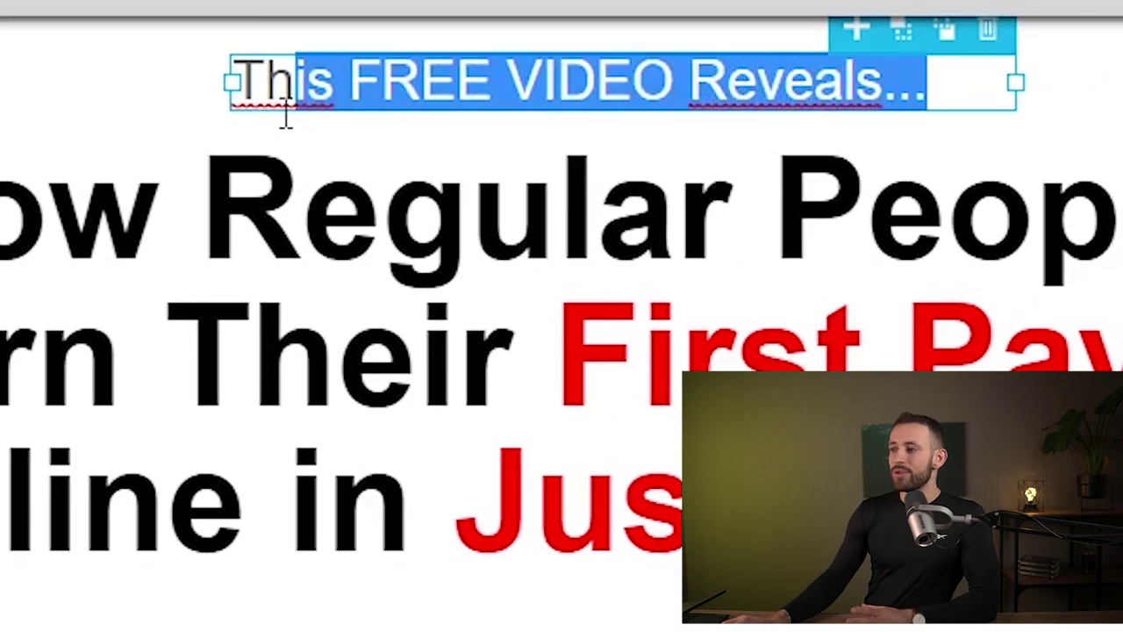
{"action": "left_click_drag", "start_coordinate": [286, 118], "coordinate": [230, 121]}
{"action": "left_click", "coordinate": [465, 2]}
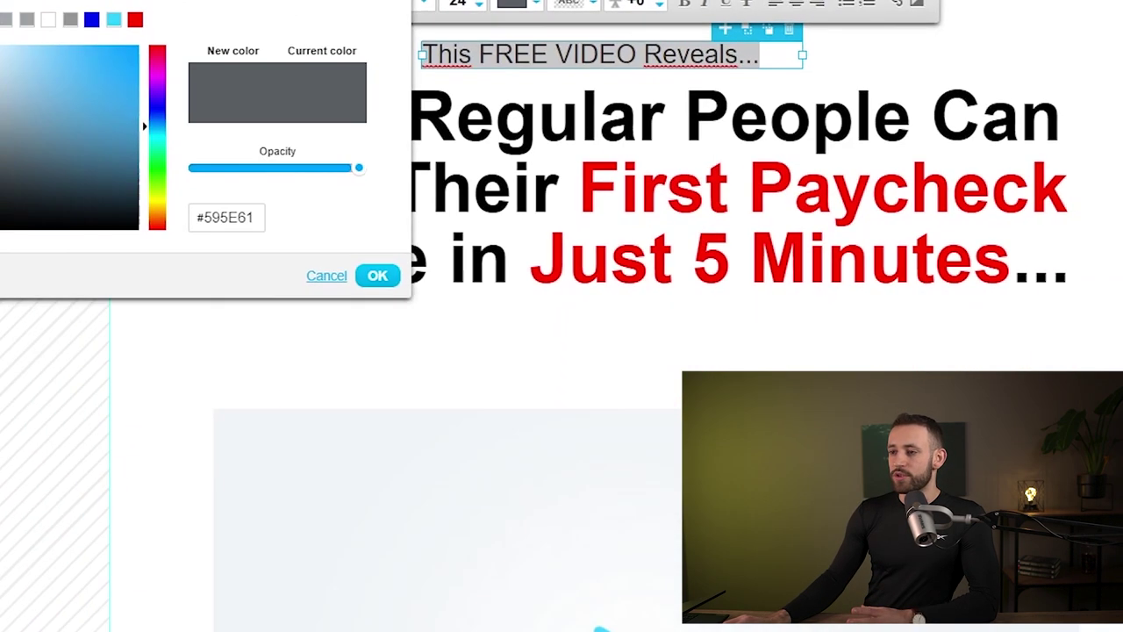
{"action": "type", "text": "000000"}
{"action": "left_click", "coordinate": [377, 276]}
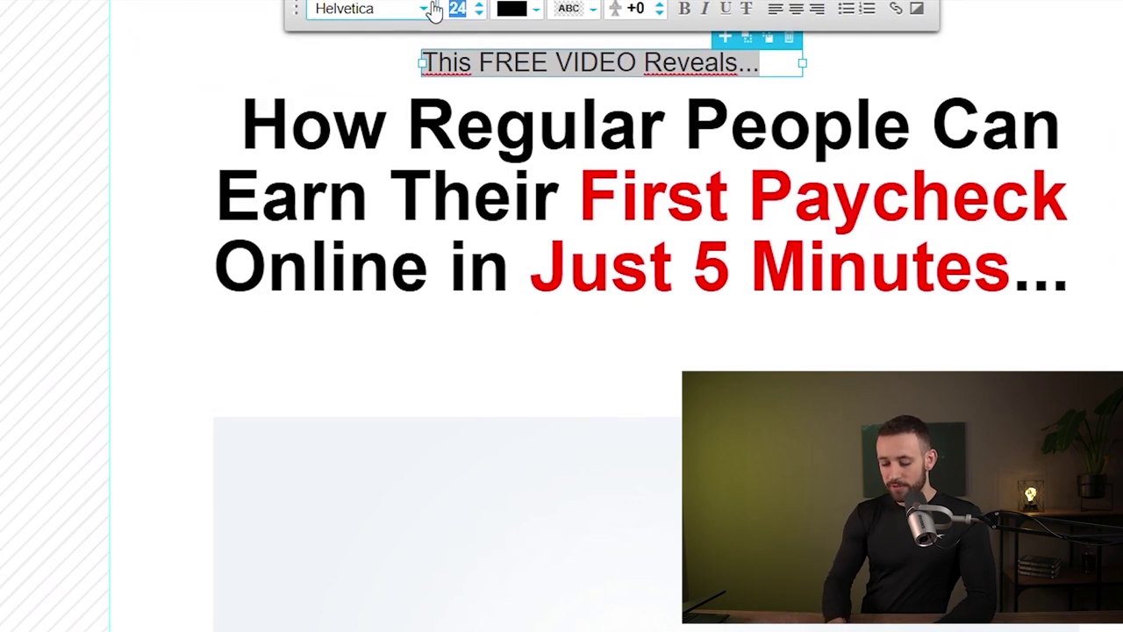
{"action": "key", "text": "Return"}
{"action": "left_click", "coordinate": [501, 83]}
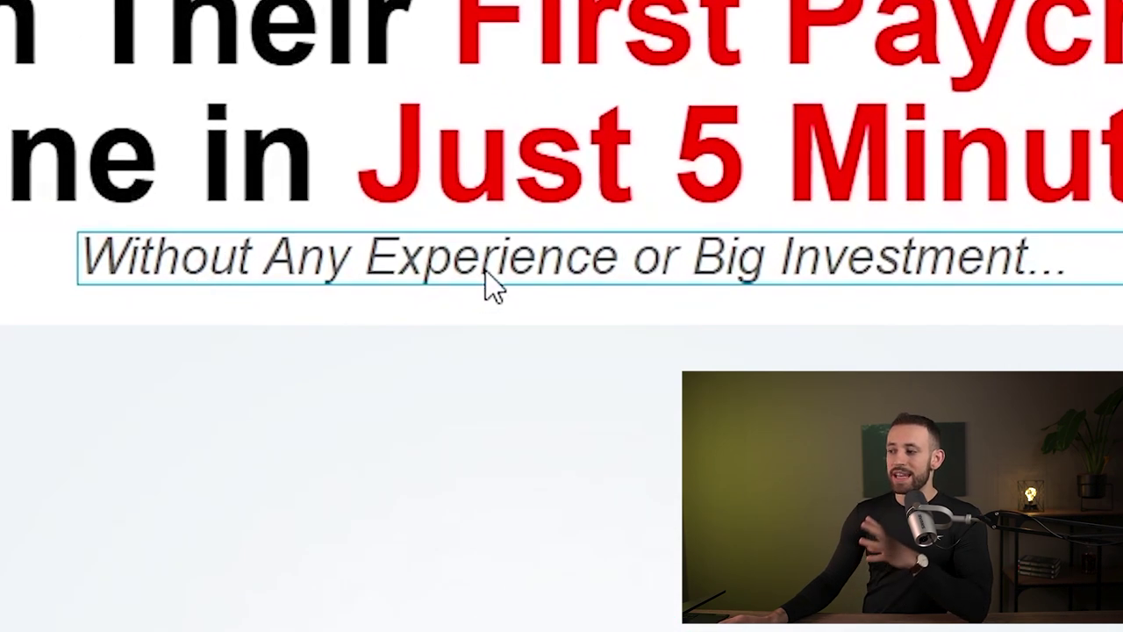
Step: Insert 'a' before 'Big Investment' in the subtitle and delete the video placeholder
{"action": "left_click", "coordinate": [704, 259]}
{"action": "left_click", "coordinate": [697, 257]}
{"action": "type", "text": "a"}
{"action": "left_click", "coordinate": [935, 302]}
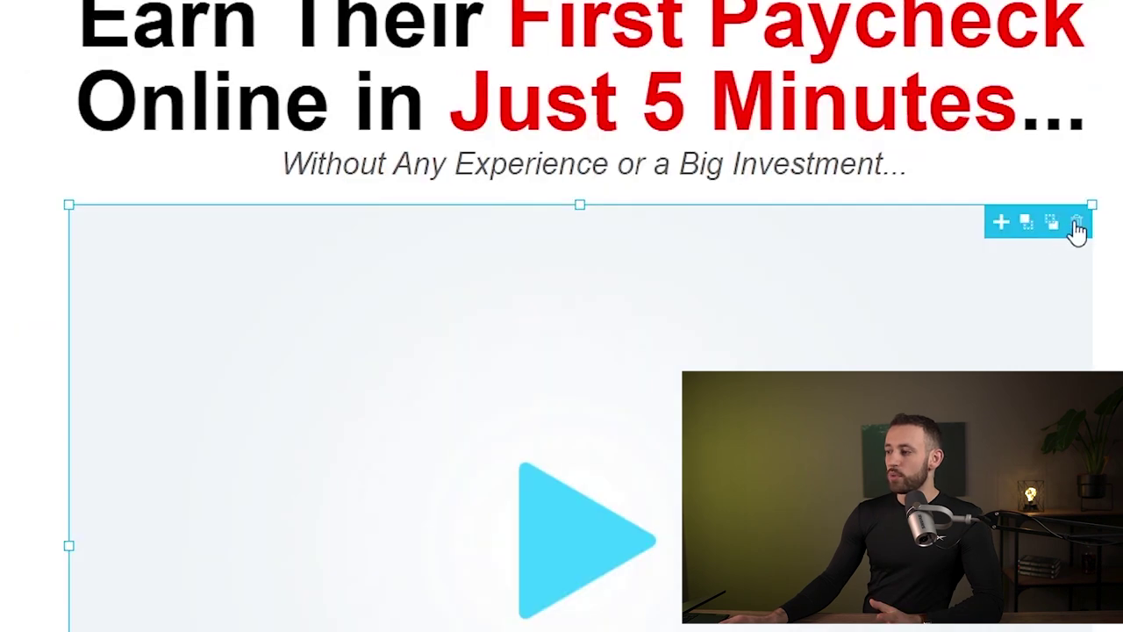
{"action": "left_click", "coordinate": [1078, 224]}
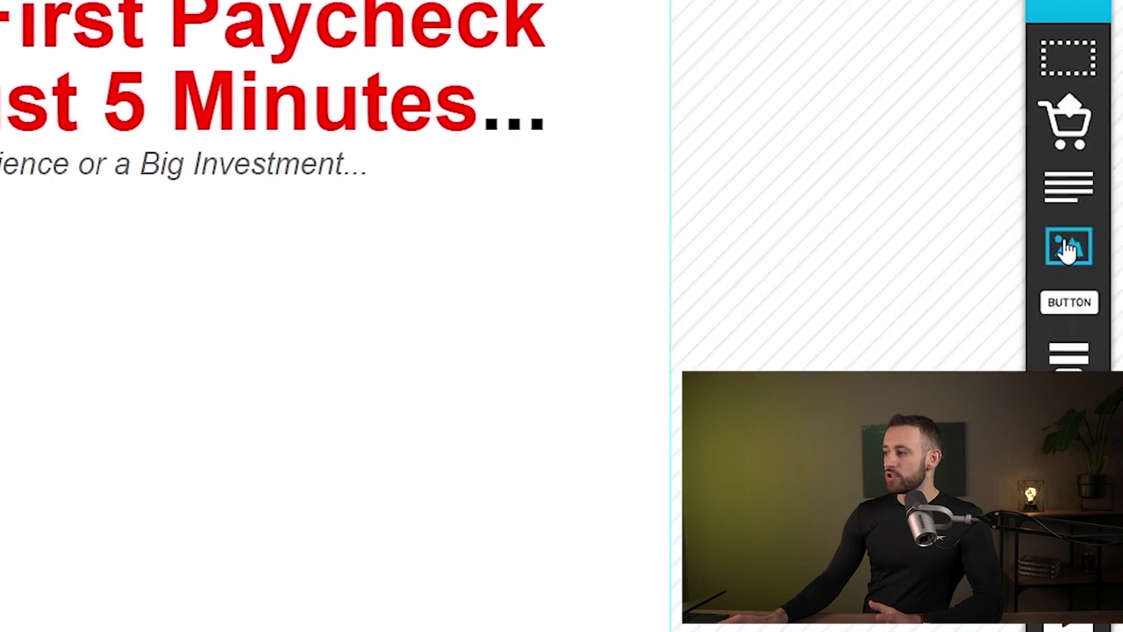
Step: Add an image element holding a 'Click/Tab To Watch Now' screenshot of the sales-page video
{"action": "left_click", "coordinate": [1067, 246]}
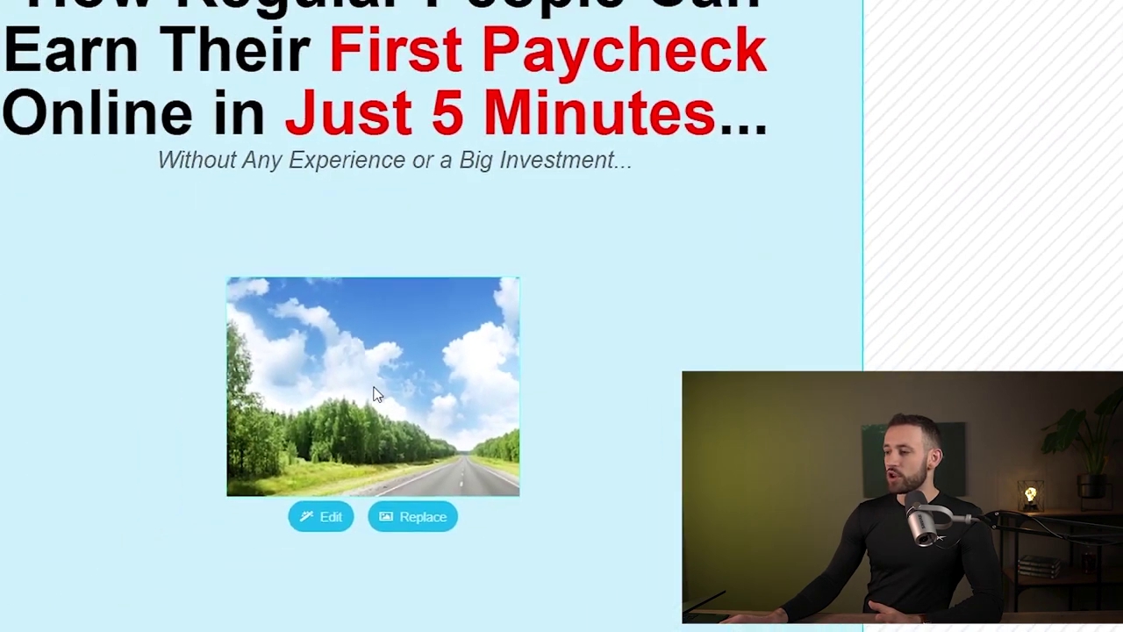
{"action": "left_click", "coordinate": [528, 307]}
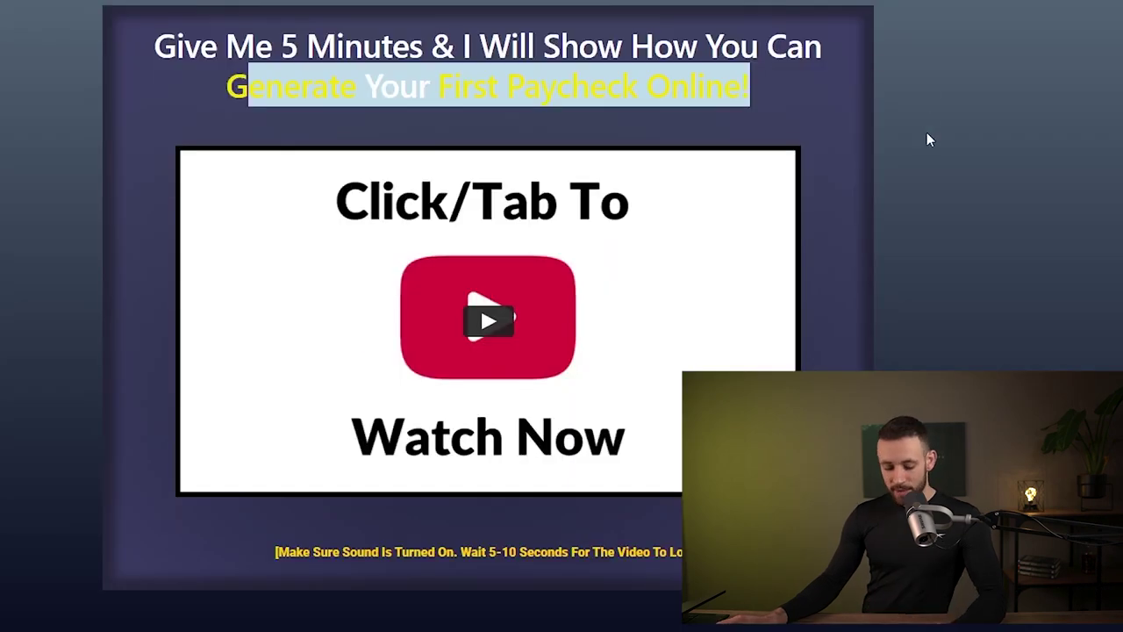
{"action": "key", "text": "Print"}
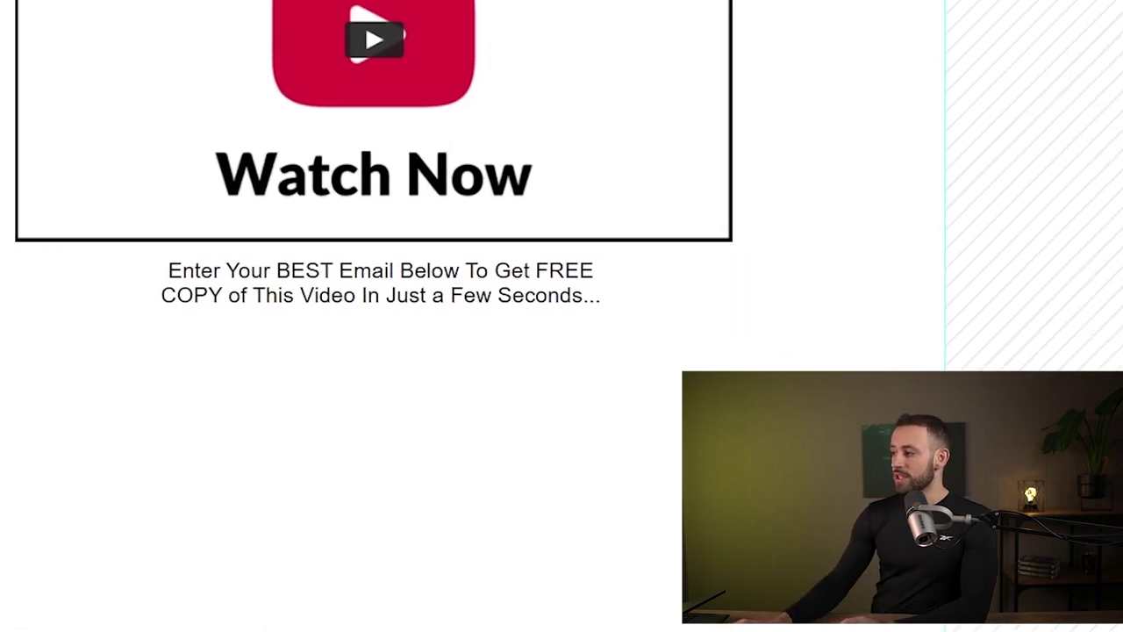
Step: Place a name-and-email form with a 'YES! SEND ME THE VIDEO!' button below the image
{"action": "left_click_drag", "start_coordinate": [974, 131], "coordinate": [143, 444]}
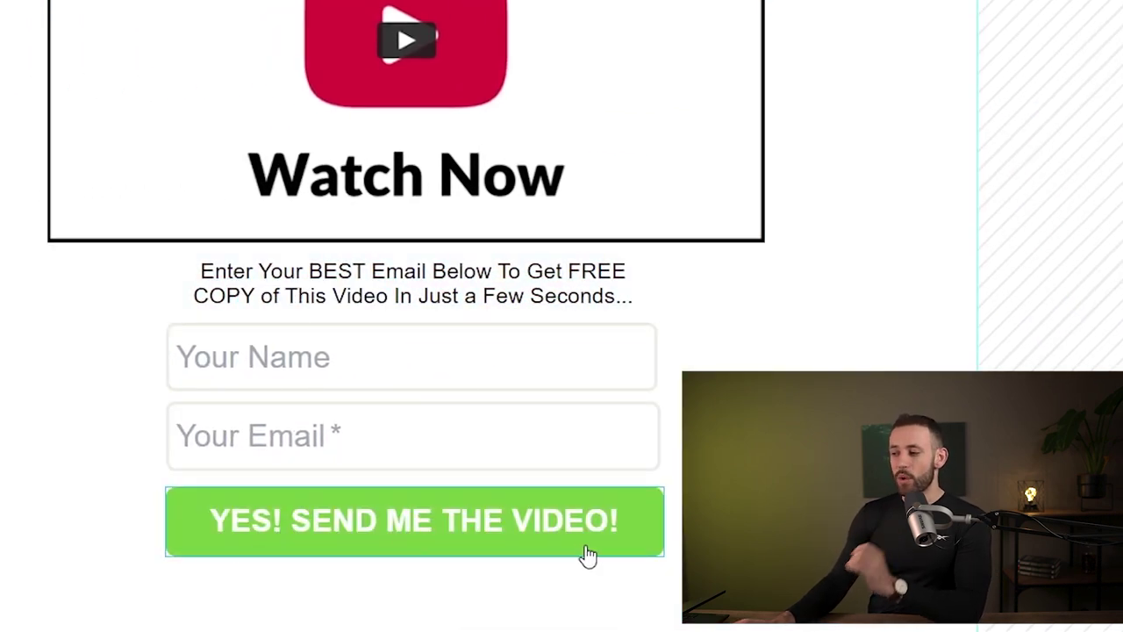
{"action": "scroll", "coordinate": [406, 316], "scroll_direction": "up", "scroll_amount": 3}
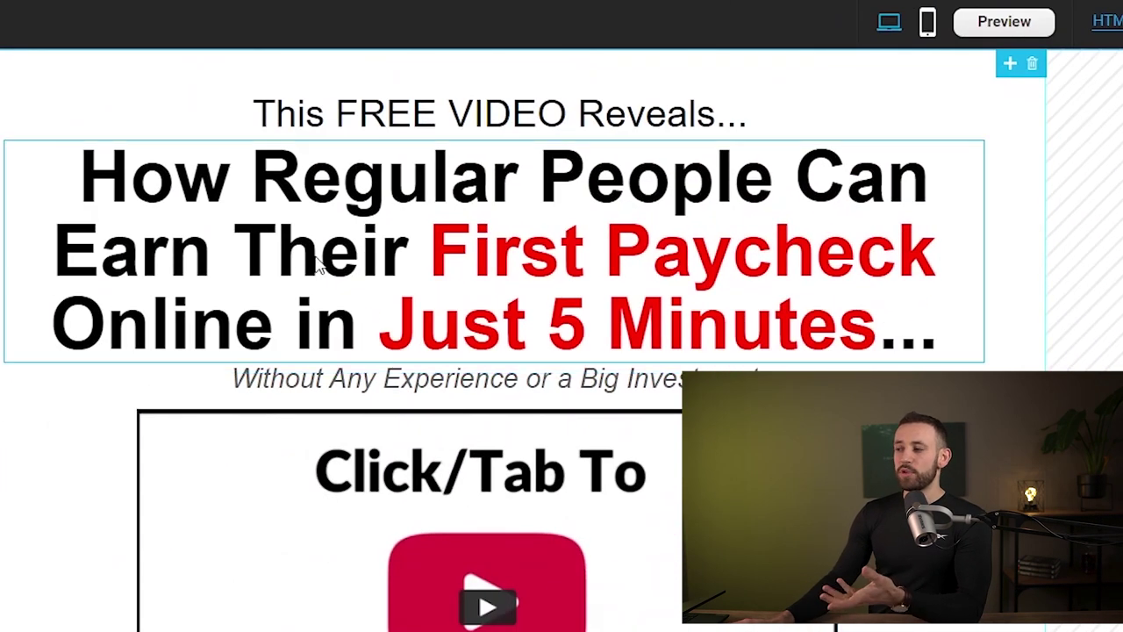
{"action": "scroll", "coordinate": [389, 408], "scroll_direction": "down", "scroll_amount": 3}
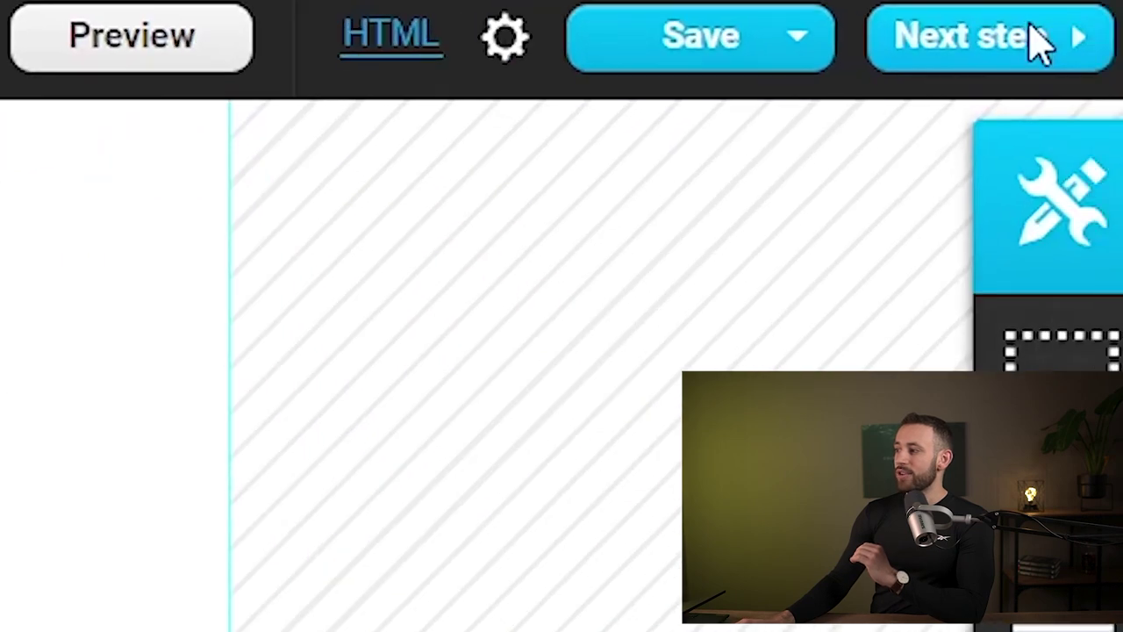
{"action": "left_click", "coordinate": [1028, 36]}
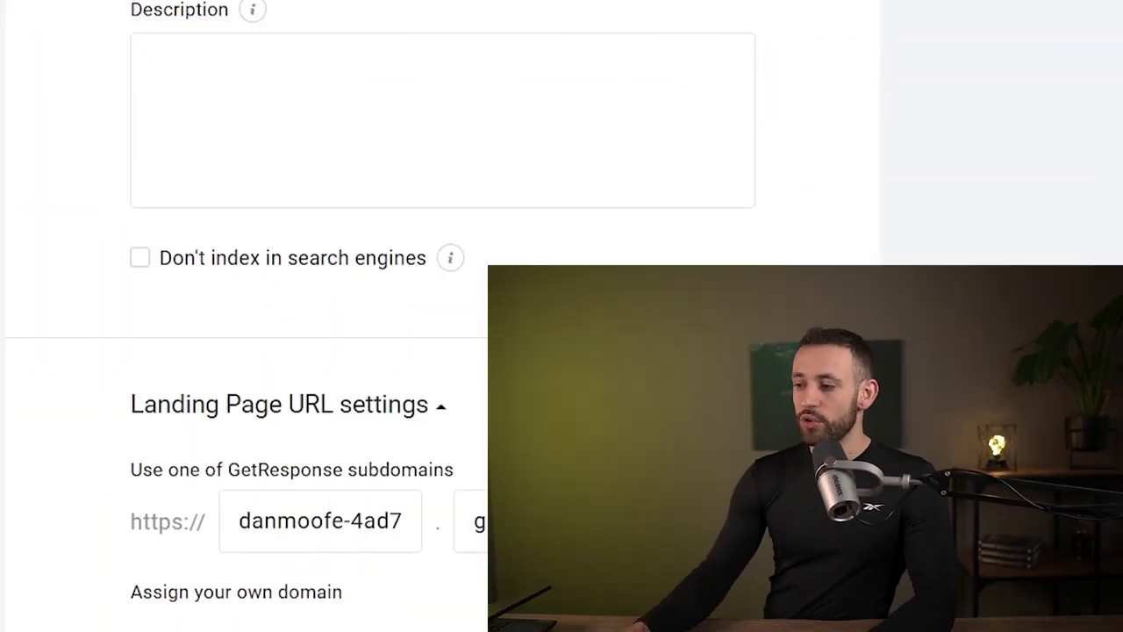
Step: Send sign-ups to the FreeEmails list and choose a Custom thank-you page
{"action": "scroll", "coordinate": [531, 460], "scroll_direction": "down", "scroll_amount": 6}
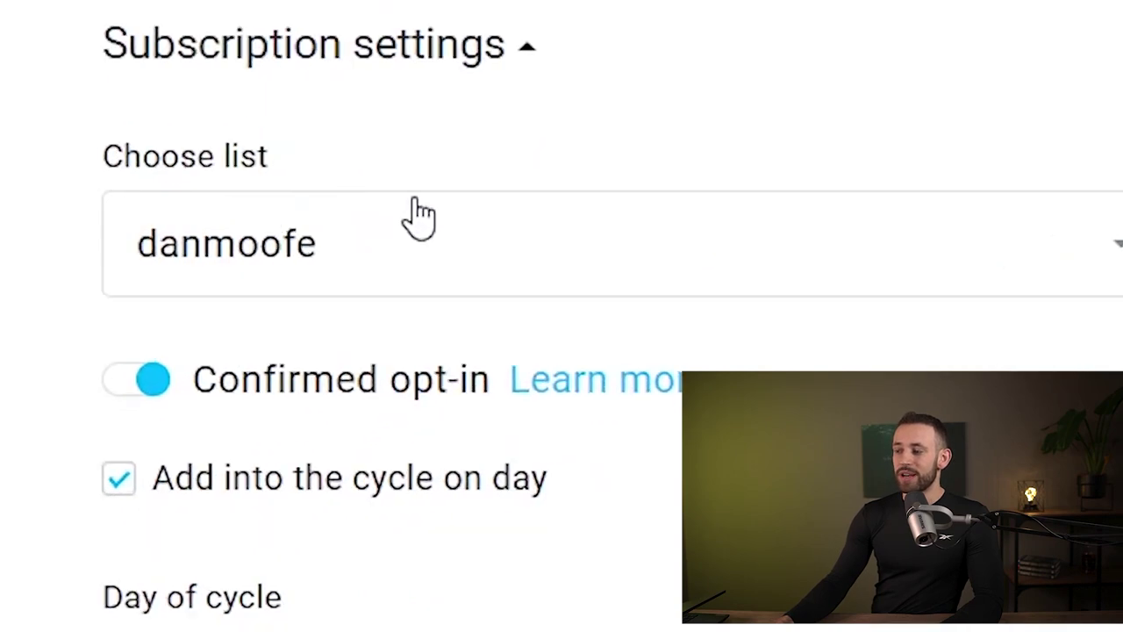
{"action": "left_click", "coordinate": [470, 427]}
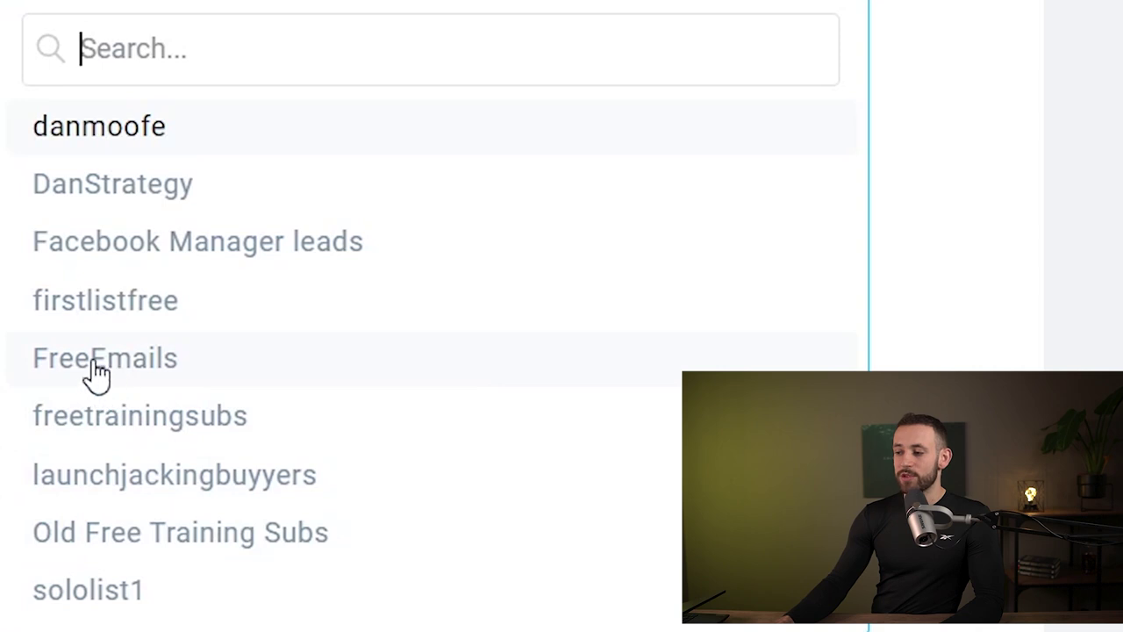
{"action": "left_click", "coordinate": [126, 381]}
{"action": "scroll", "coordinate": [254, 88], "scroll_direction": "down", "scroll_amount": 4}
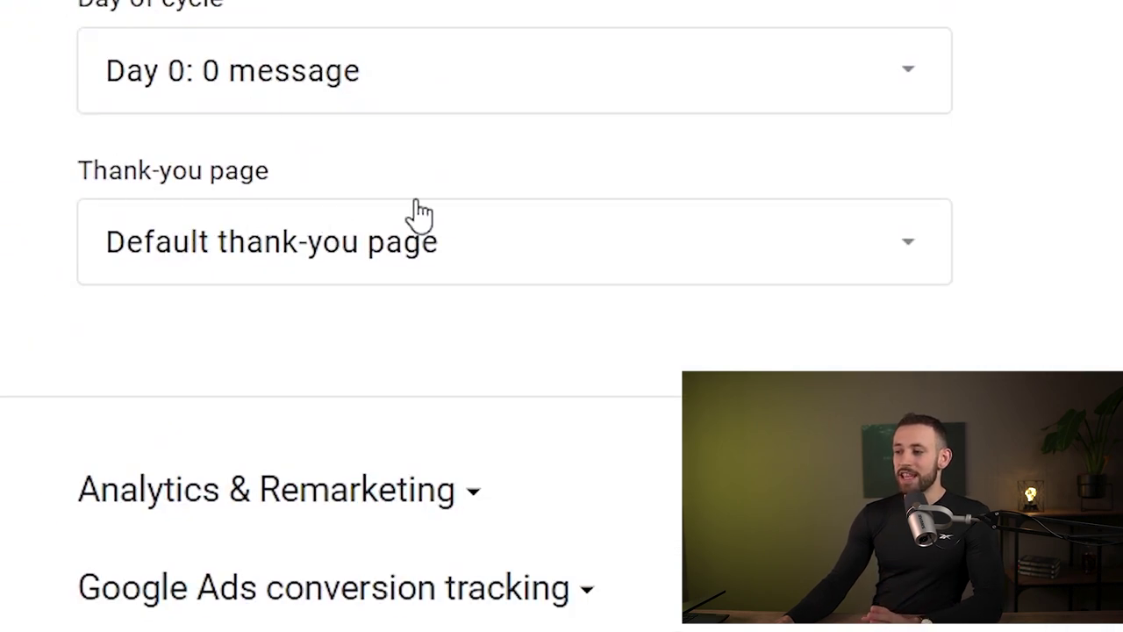
{"action": "left_click", "coordinate": [677, 270]}
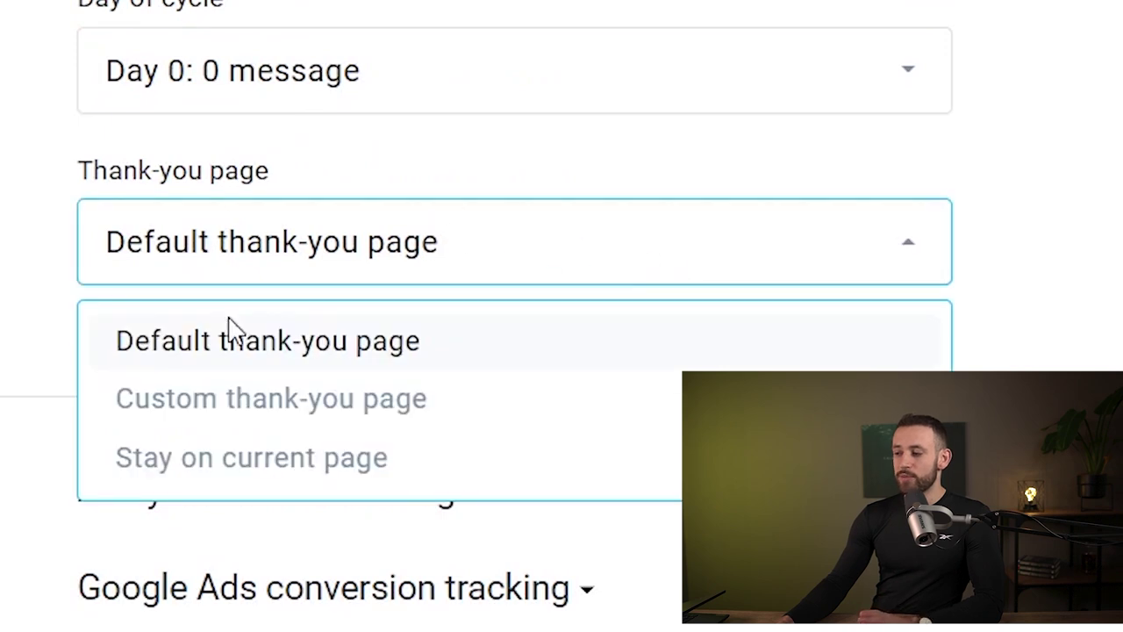
{"action": "left_click", "coordinate": [260, 405]}
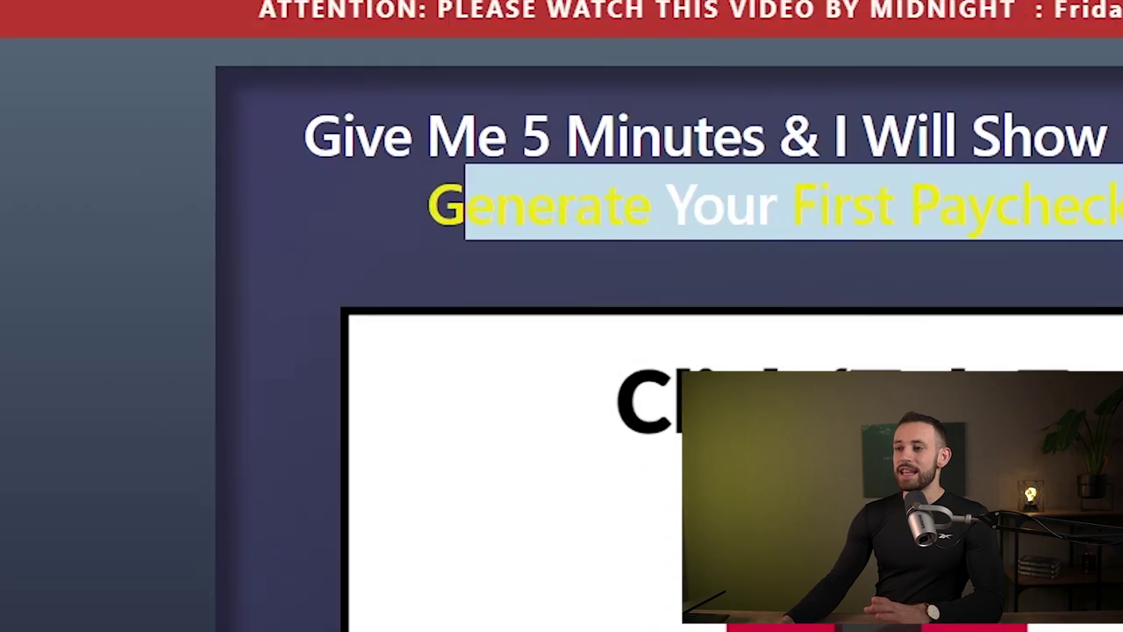
Step: Paste the affiliate link as the Custom URL and publish the landing page
{"action": "left_click", "coordinate": [772, 35]}
{"action": "key", "text": "ctrl+c"}
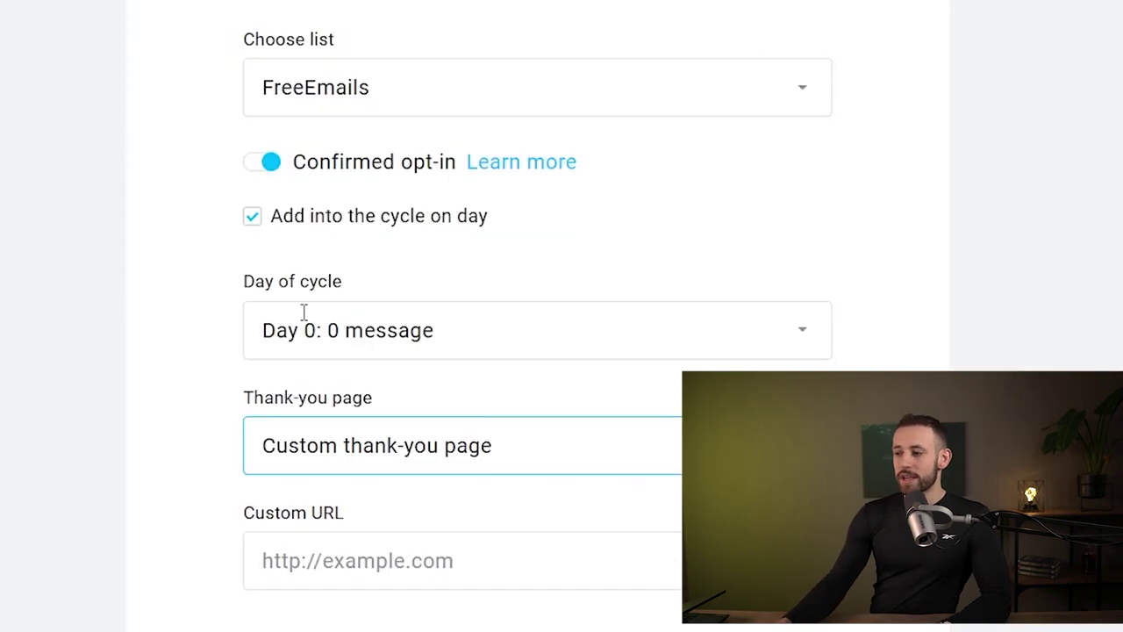
{"action": "left_click", "coordinate": [457, 583]}
{"action": "key", "text": "ctrl+v"}
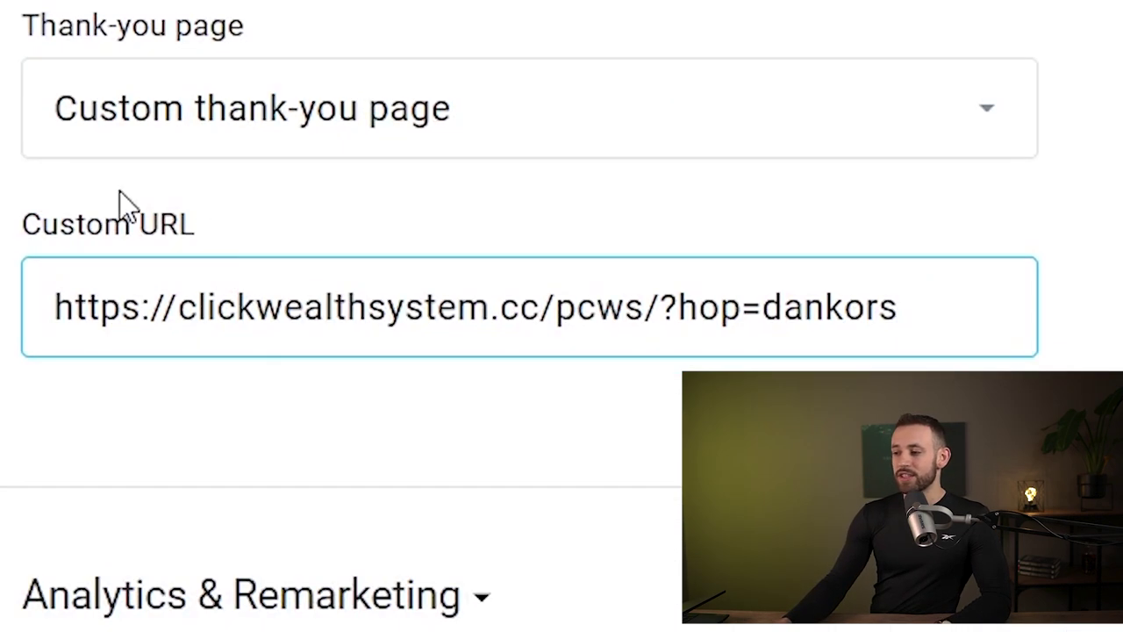
{"action": "scroll", "coordinate": [561, 316], "scroll_direction": "down", "scroll_amount": 3}
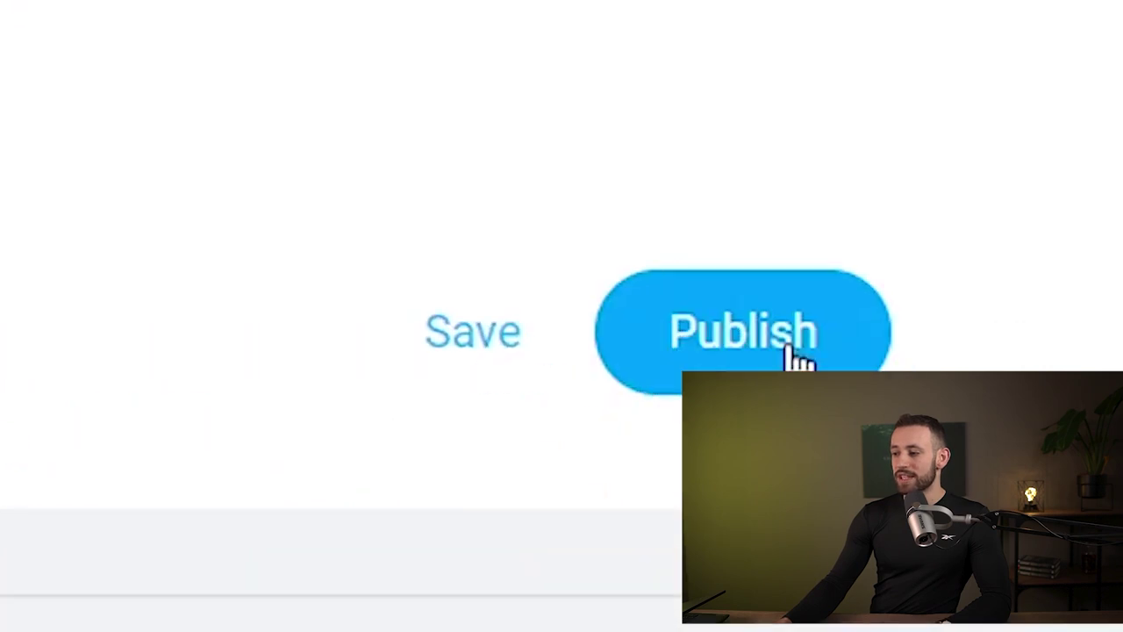
{"action": "left_click", "coordinate": [745, 295]}
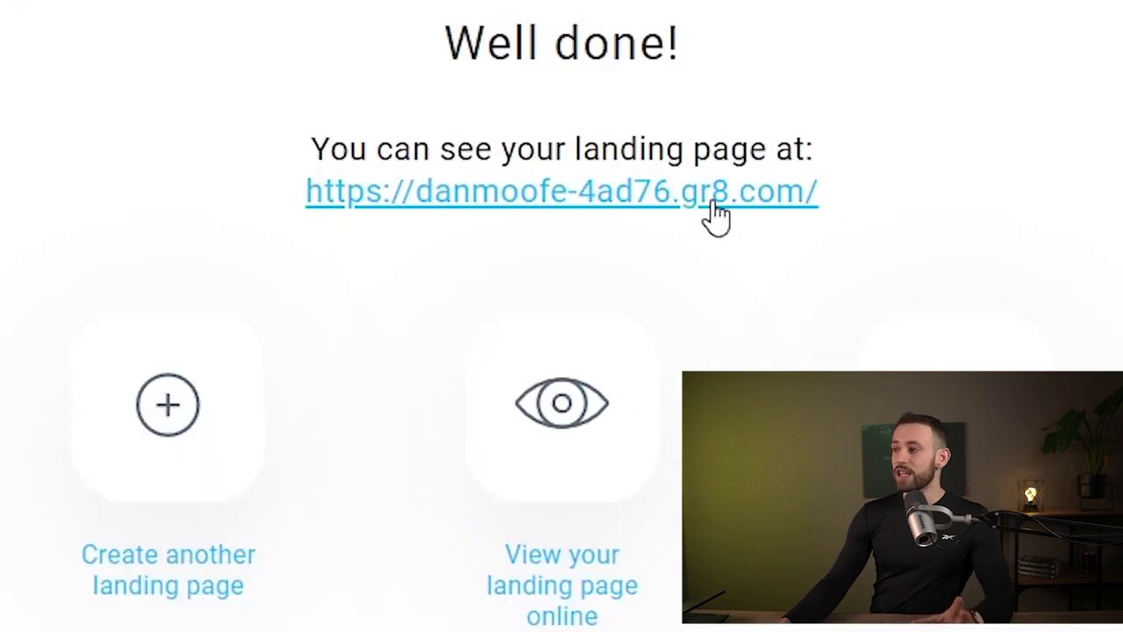
{"action": "left_click", "coordinate": [715, 193]}
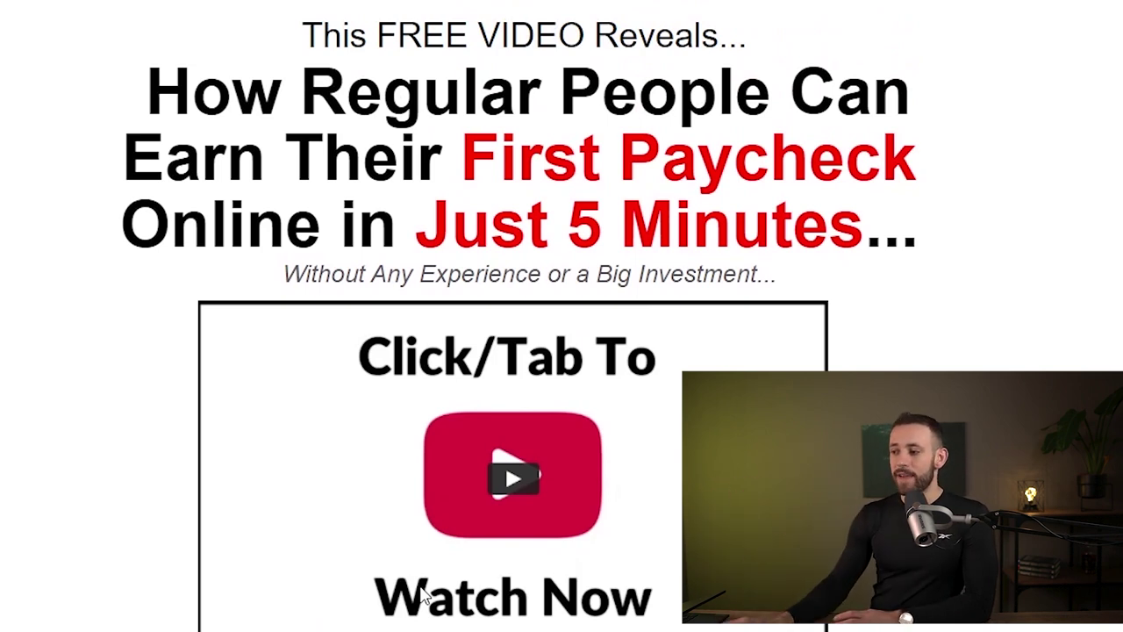
Step: Submit a test sign-up through the landing page form, then return to the GetResponse dashboard
{"action": "scroll", "coordinate": [424, 597], "scroll_direction": "down", "scroll_amount": 3}
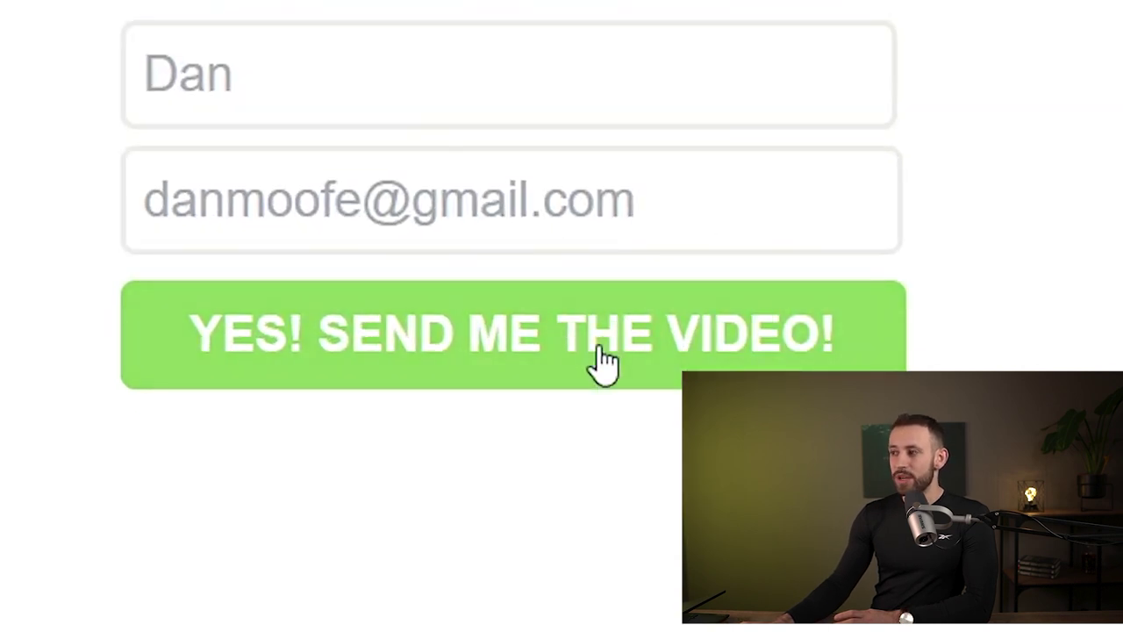
{"action": "left_click", "coordinate": [611, 299]}
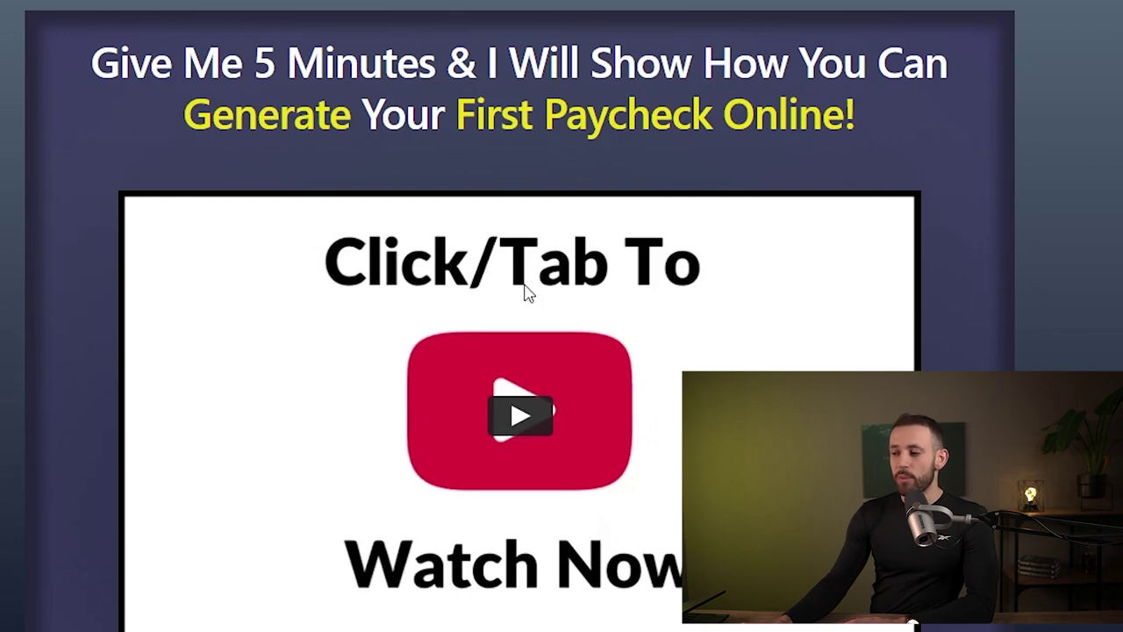
{"action": "scroll", "coordinate": [418, 304], "scroll_direction": "down", "scroll_amount": 5}
{"action": "scroll", "coordinate": [620, 571], "scroll_direction": "down", "scroll_amount": 4}
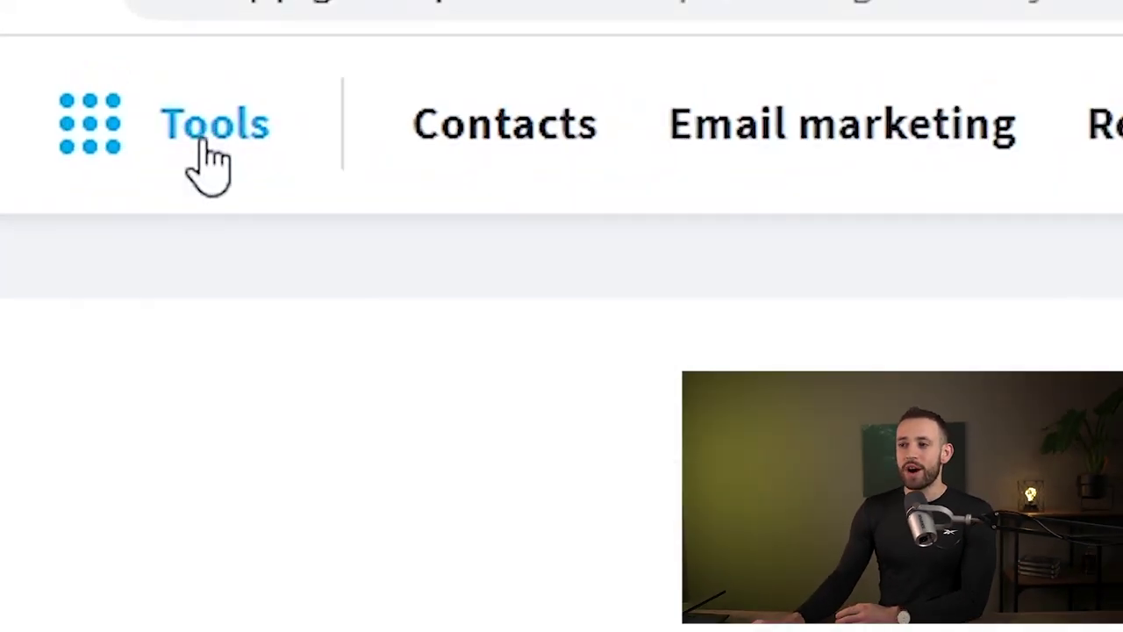
Step: Open the Click Wealth System affiliate page and find the 'Email Swipes (MMO - Better Converting)' section
{"action": "left_click", "coordinate": [185, 154]}
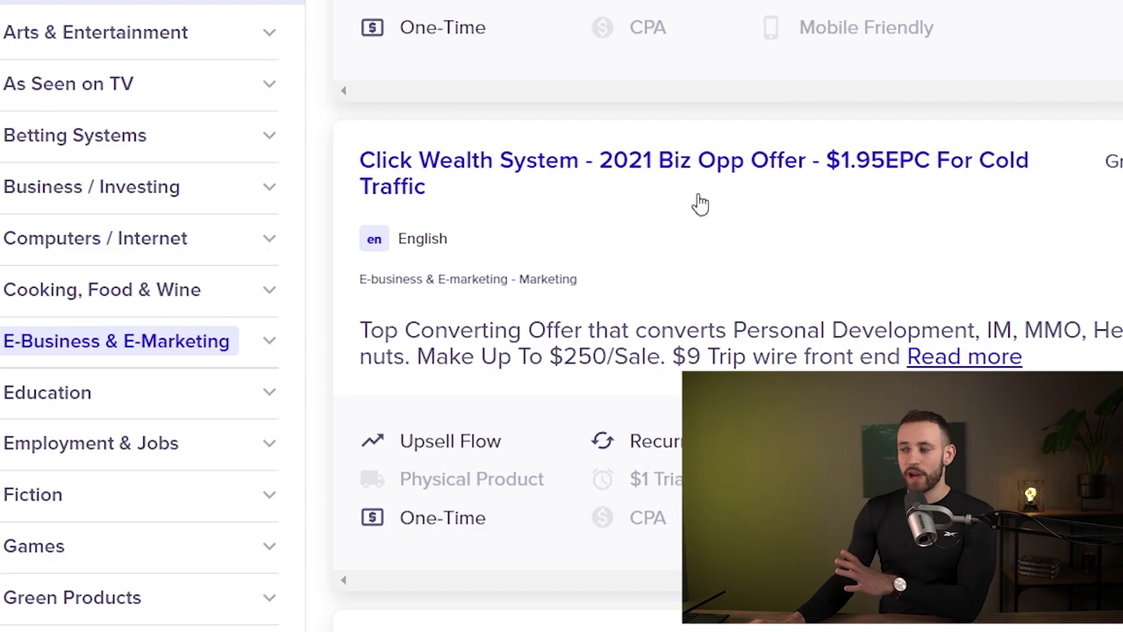
{"action": "left_click", "coordinate": [975, 263]}
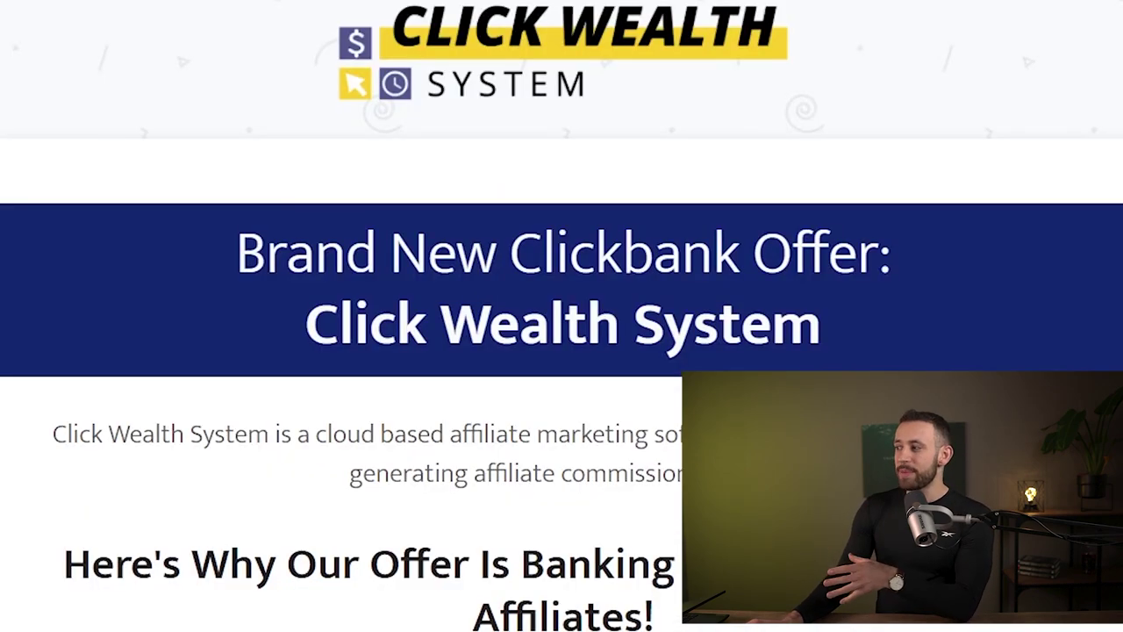
{"action": "scroll", "coordinate": [561, 316], "scroll_direction": "down", "scroll_amount": 20}
{"action": "scroll", "coordinate": [562, 316], "scroll_direction": "down", "scroll_amount": 20}
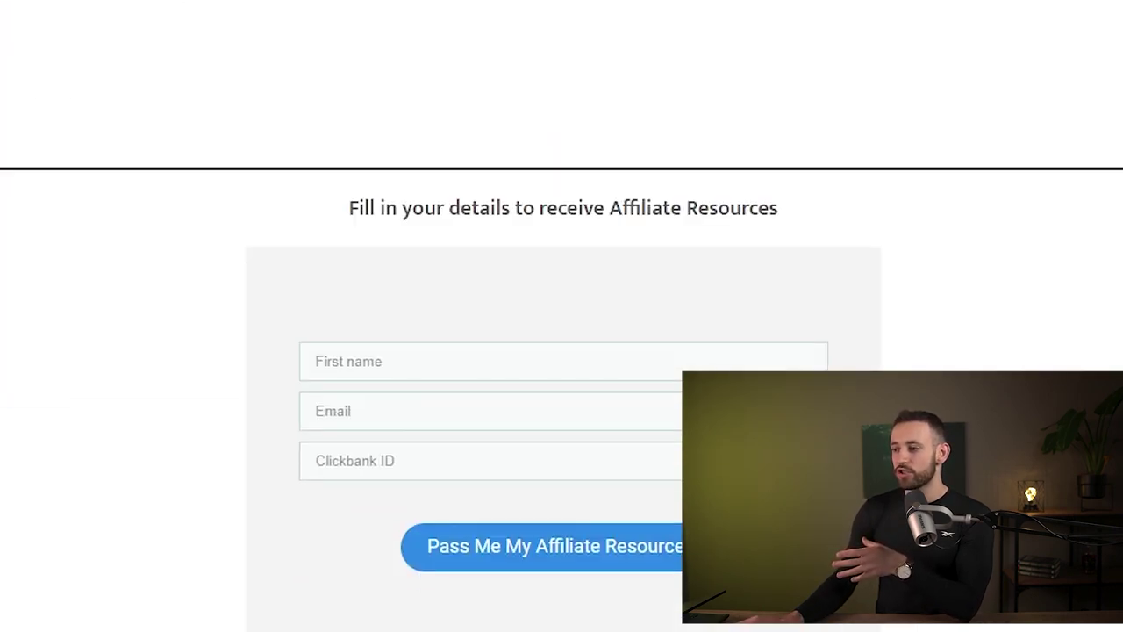
{"action": "scroll", "coordinate": [561, 316], "scroll_direction": "down", "scroll_amount": 5}
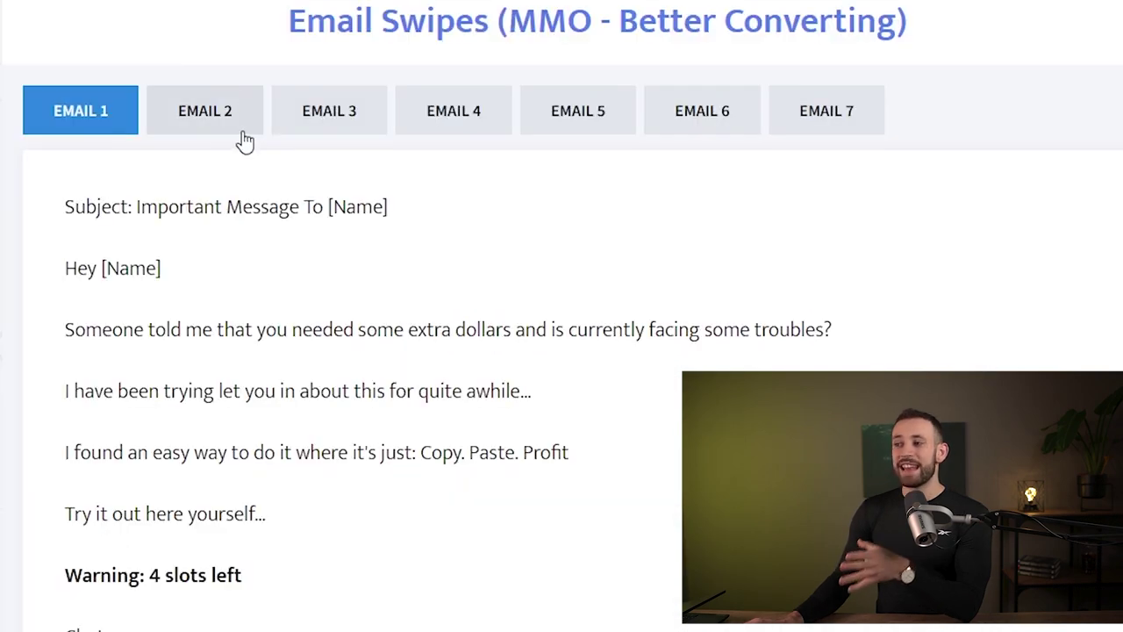
{"action": "left_click_drag", "start_coordinate": [290, 19], "coordinate": [746, 23]}
{"action": "scroll", "coordinate": [789, 33], "scroll_direction": "down", "scroll_amount": 5}
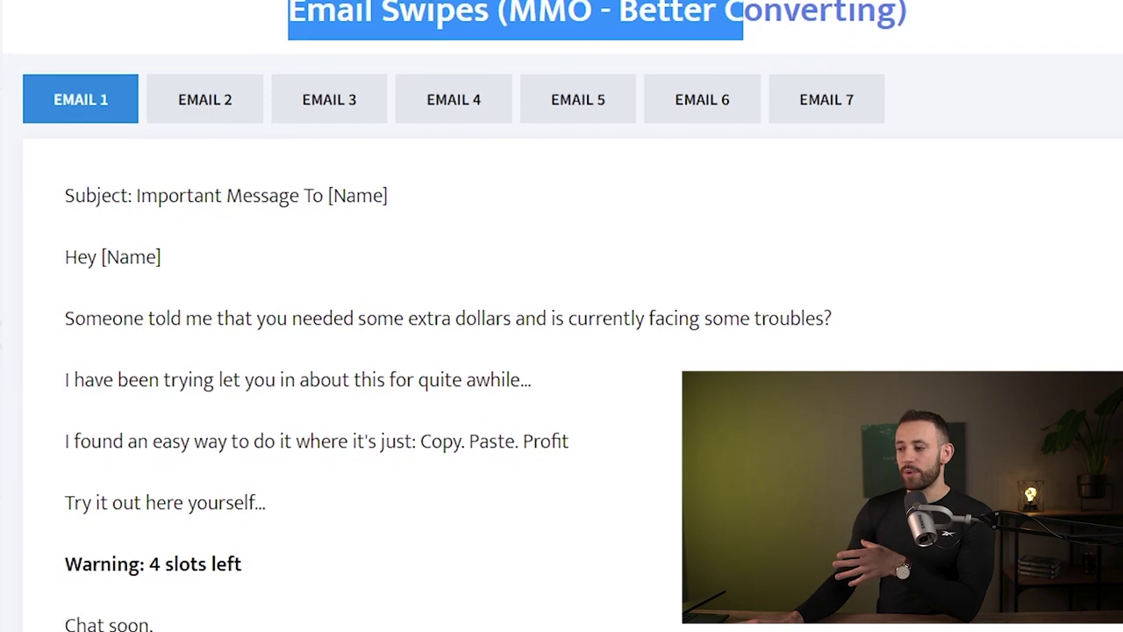
{"action": "scroll", "coordinate": [509, 321], "scroll_direction": "down", "scroll_amount": 8}
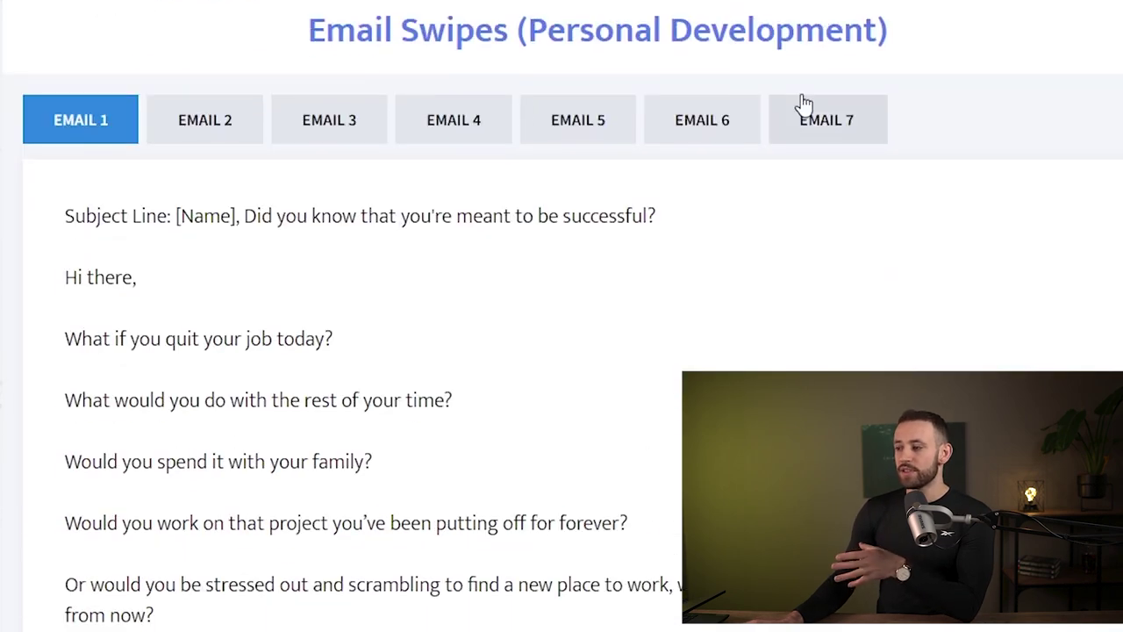
{"action": "scroll", "coordinate": [583, 394], "scroll_direction": "up", "scroll_amount": 3}
{"action": "scroll", "coordinate": [583, 395], "scroll_direction": "up", "scroll_amount": 12}
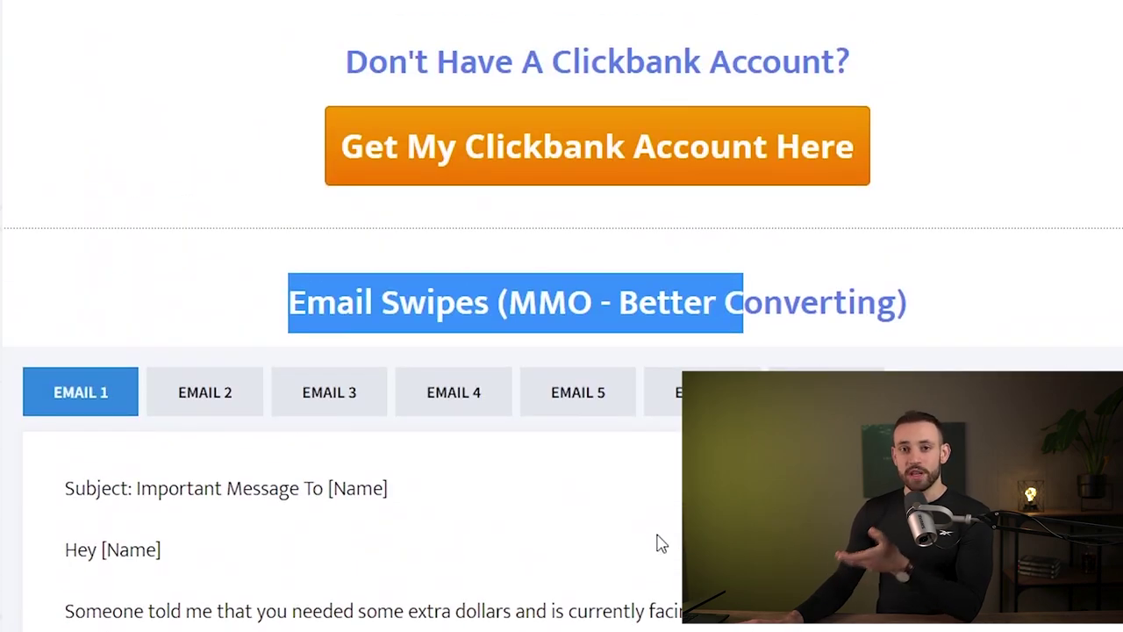
{"action": "scroll", "coordinate": [685, 395], "scroll_direction": "down", "scroll_amount": 3}
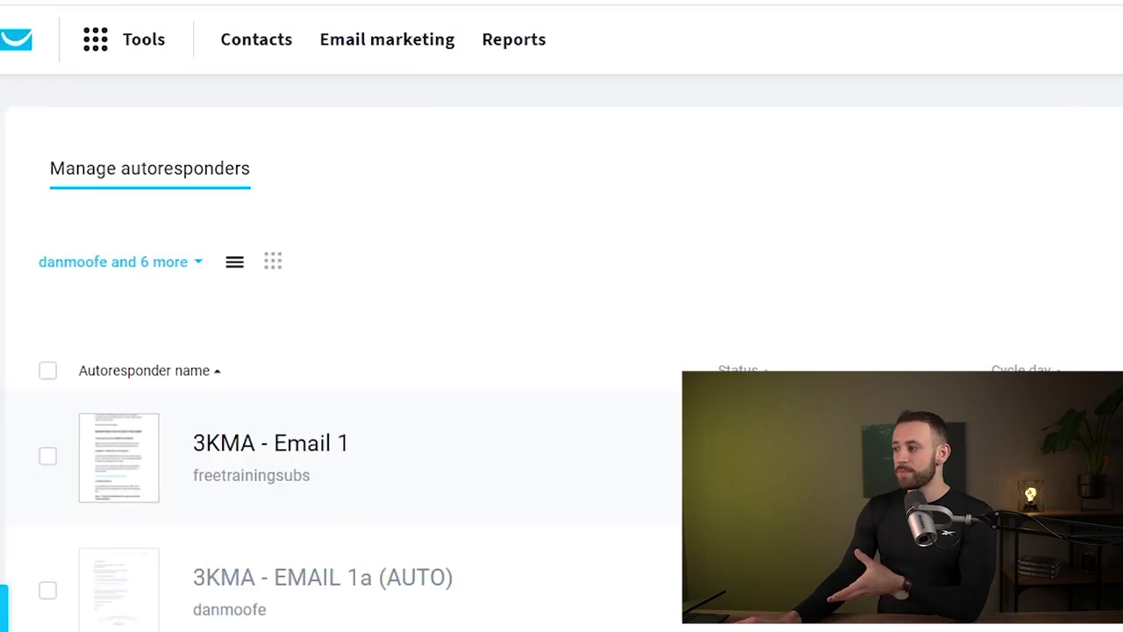
Step: Start a new autoresponder named 'DAY 0 - first mail' and link it to the FreeEmails list
{"action": "left_click", "coordinate": [866, 298]}
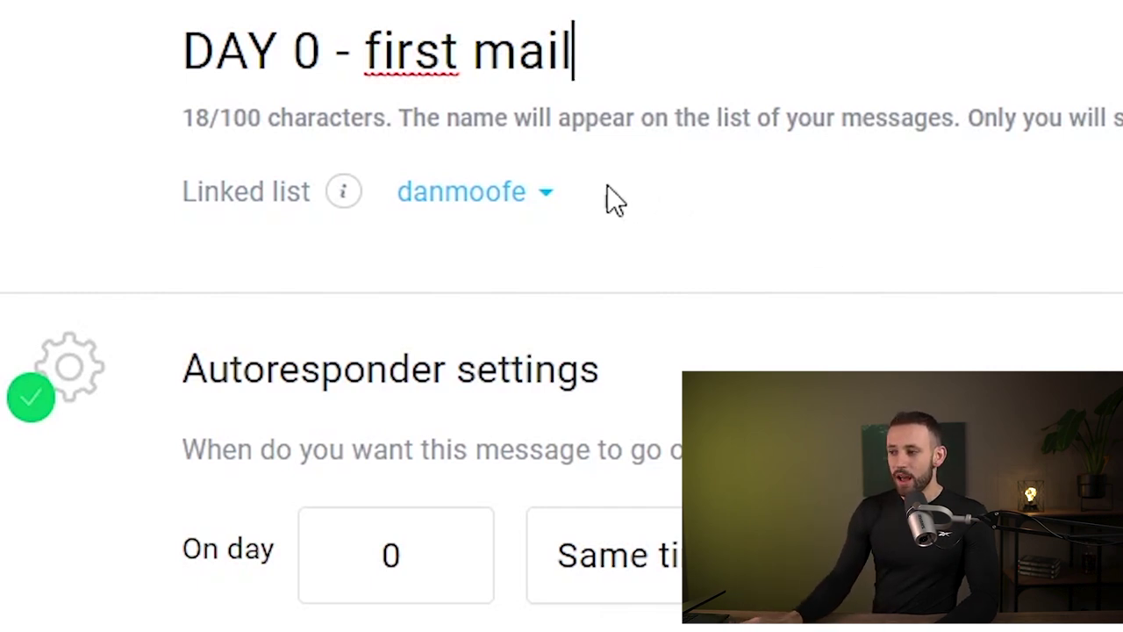
{"action": "left_click", "coordinate": [546, 220]}
{"action": "left_click", "coordinate": [561, 624]}
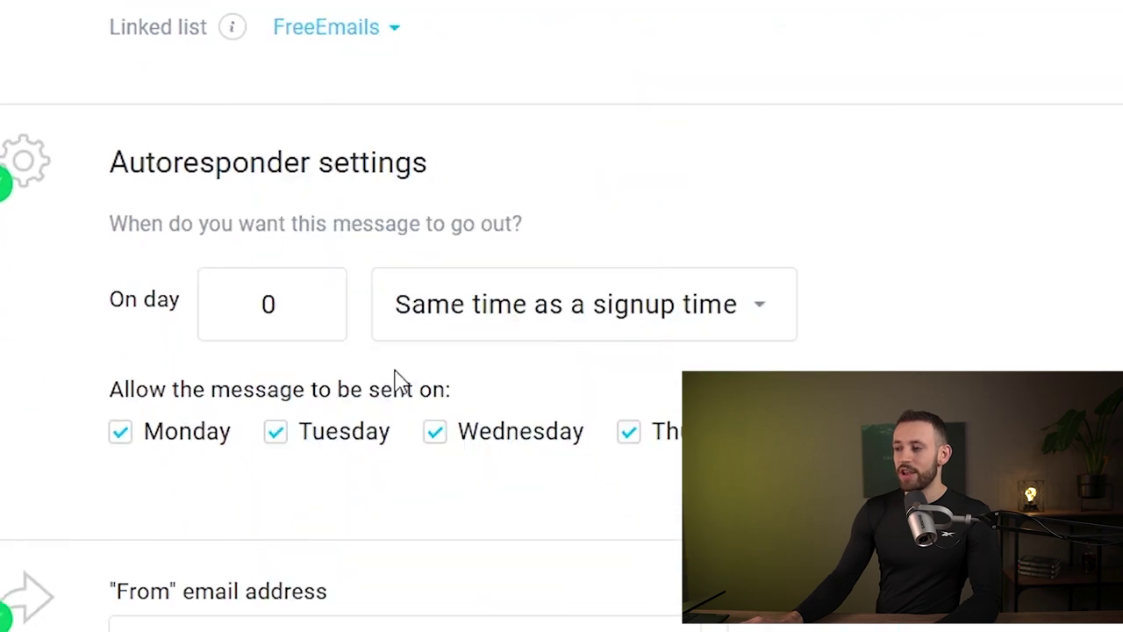
Step: Copy the Email 2 swipe subject 'Make Bank Today' into the Subject line
{"action": "scroll", "coordinate": [323, 29], "scroll_direction": "down", "scroll_amount": 5}
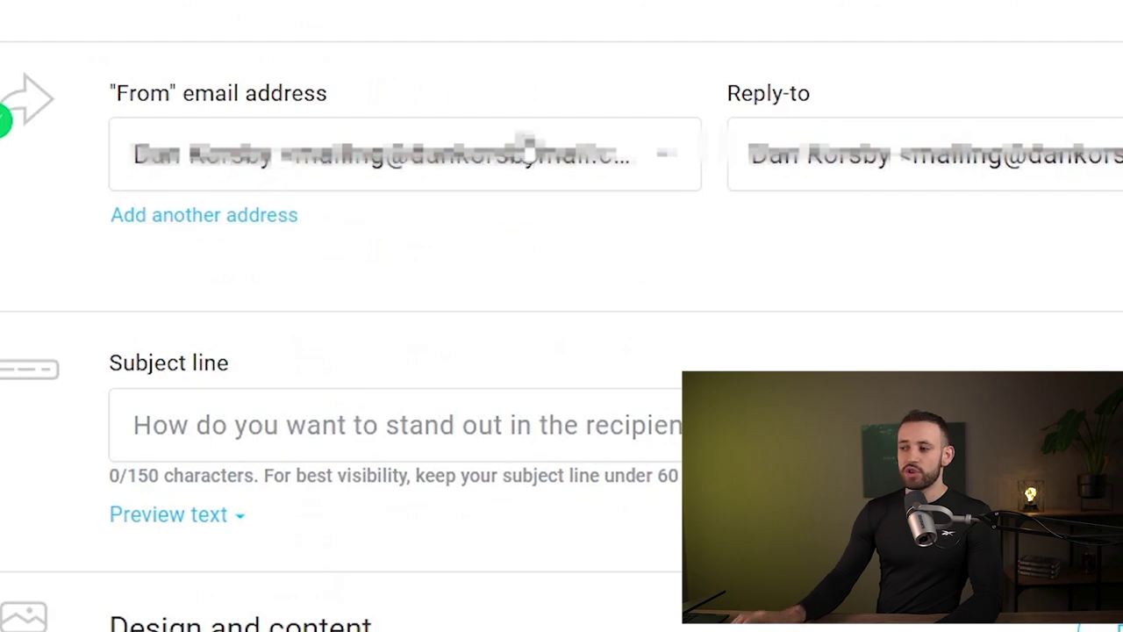
{"action": "scroll", "coordinate": [381, 190], "scroll_direction": "down", "scroll_amount": 4}
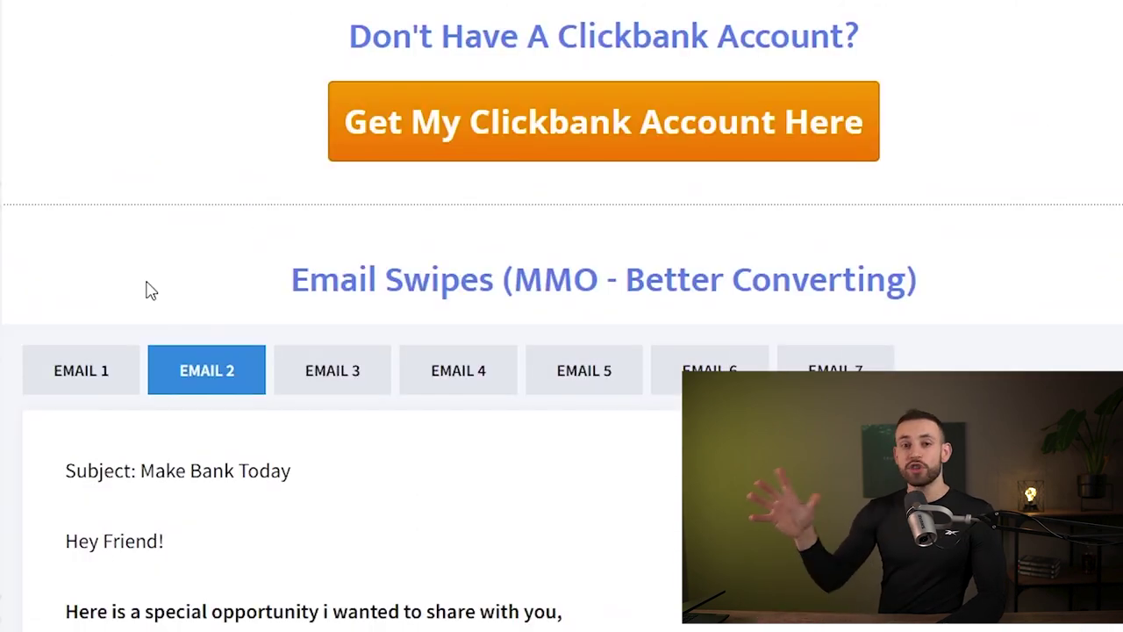
{"action": "scroll", "coordinate": [290, 425], "scroll_direction": "down", "scroll_amount": 3}
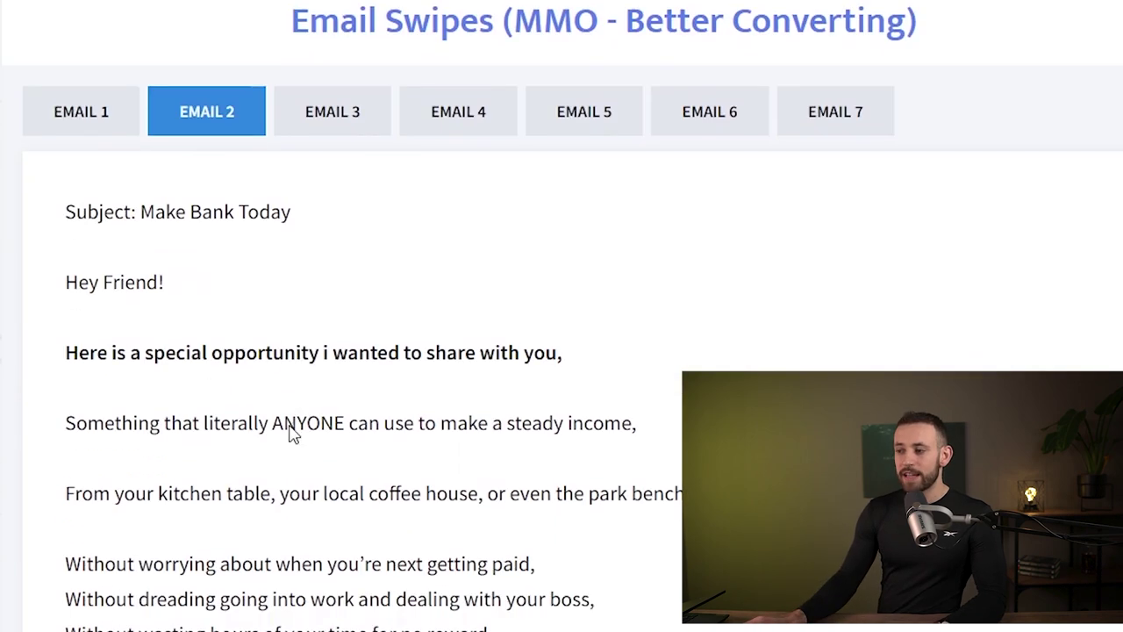
{"action": "left_click_drag", "start_coordinate": [290, 212], "coordinate": [136, 213]}
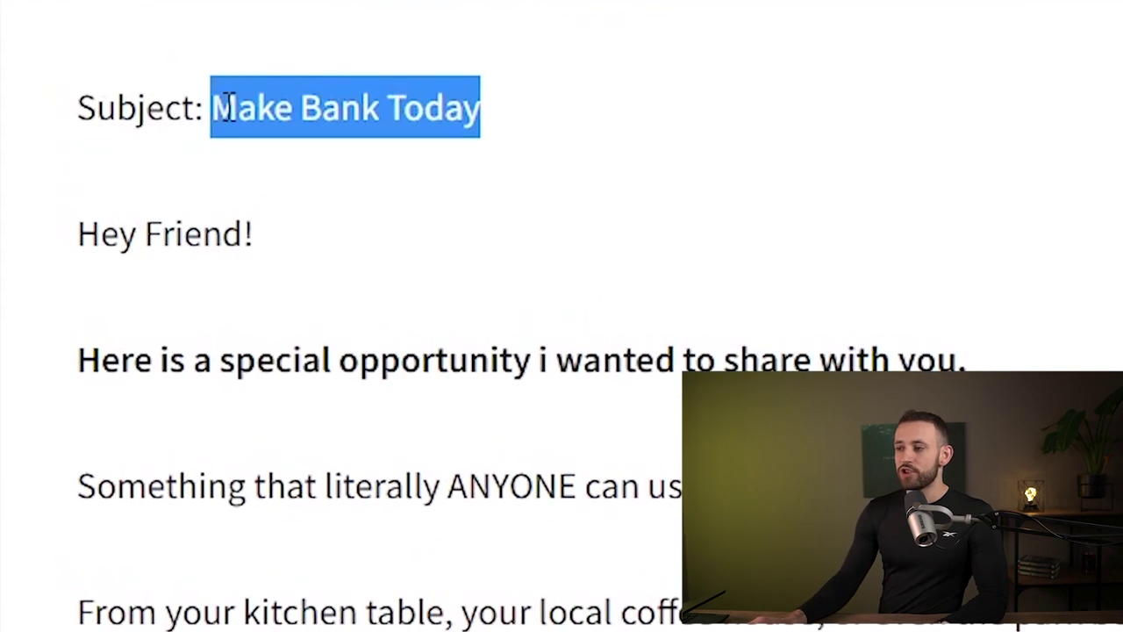
{"action": "left_click_drag", "start_coordinate": [226, 107], "coordinate": [237, 149]}
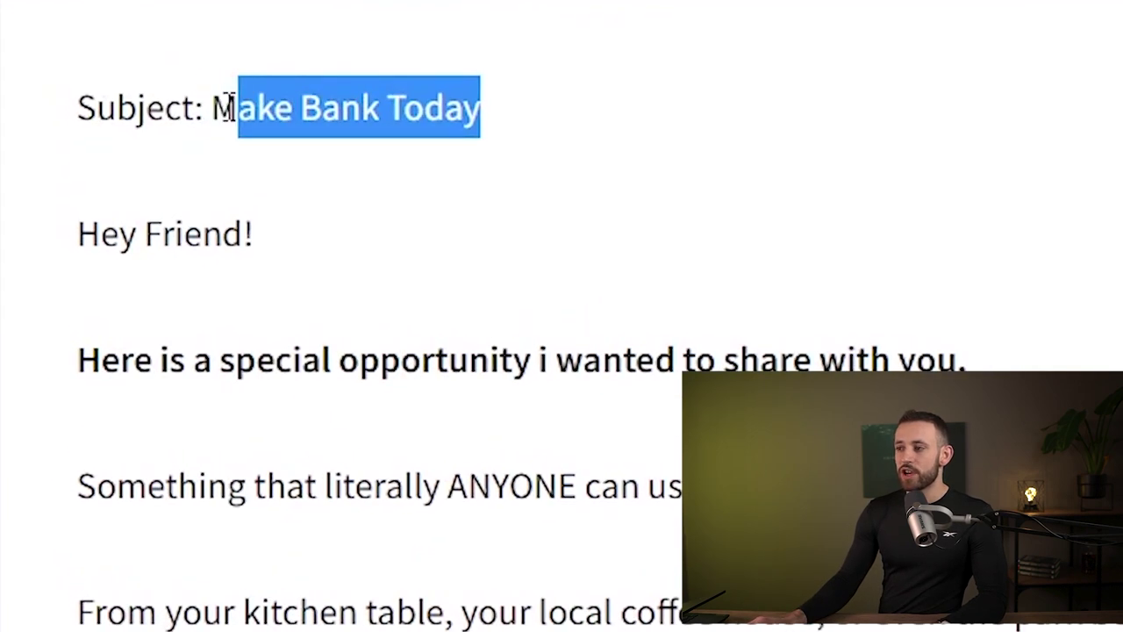
{"action": "left_click_drag", "start_coordinate": [222, 88], "coordinate": [481, 104]}
{"action": "key", "text": "ctrl+c"}
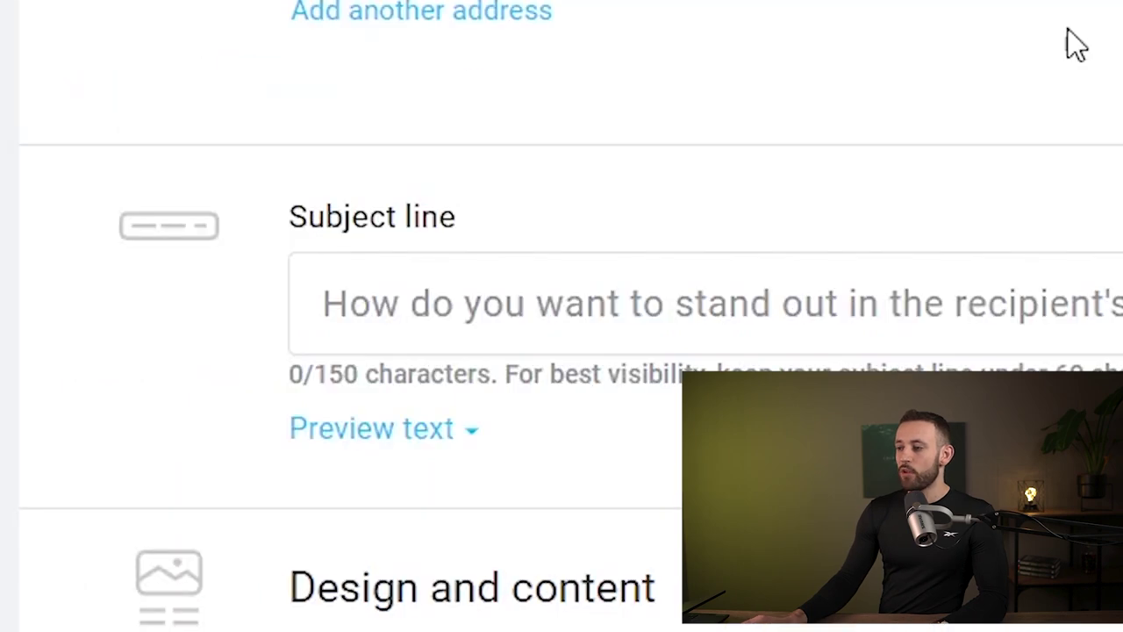
{"action": "left_click", "coordinate": [805, 296]}
{"action": "key", "text": "ctrl+v"}
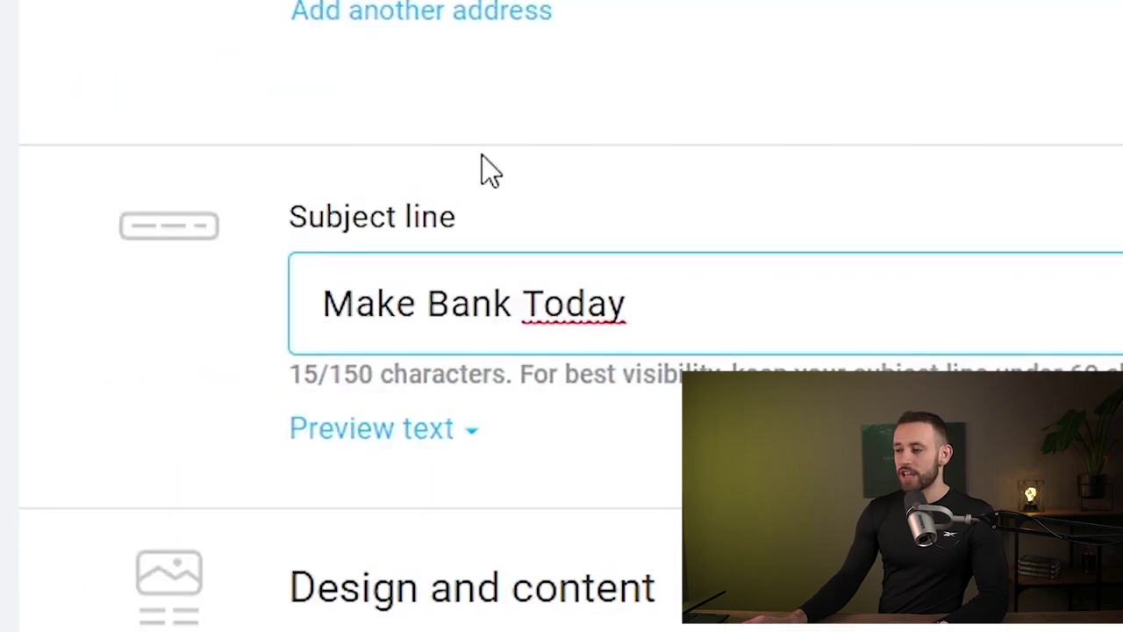
{"action": "scroll", "coordinate": [415, 270], "scroll_direction": "down", "scroll_amount": 5}
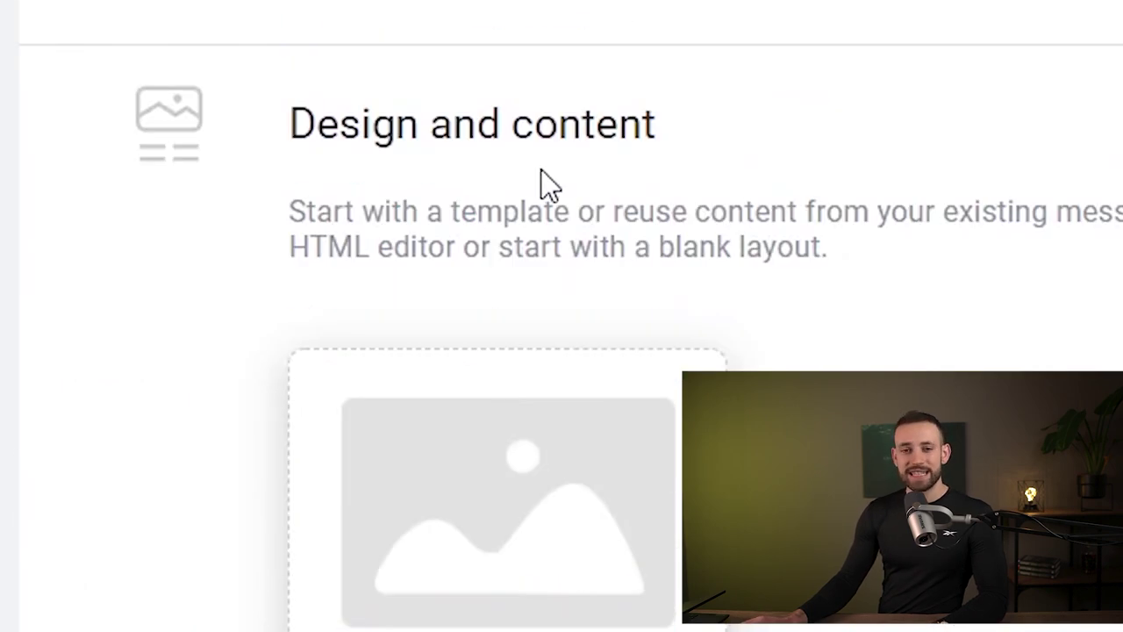
Step: Design the message with the mostly empty fourth layout template
{"action": "scroll", "coordinate": [546, 447], "scroll_direction": "down", "scroll_amount": 3}
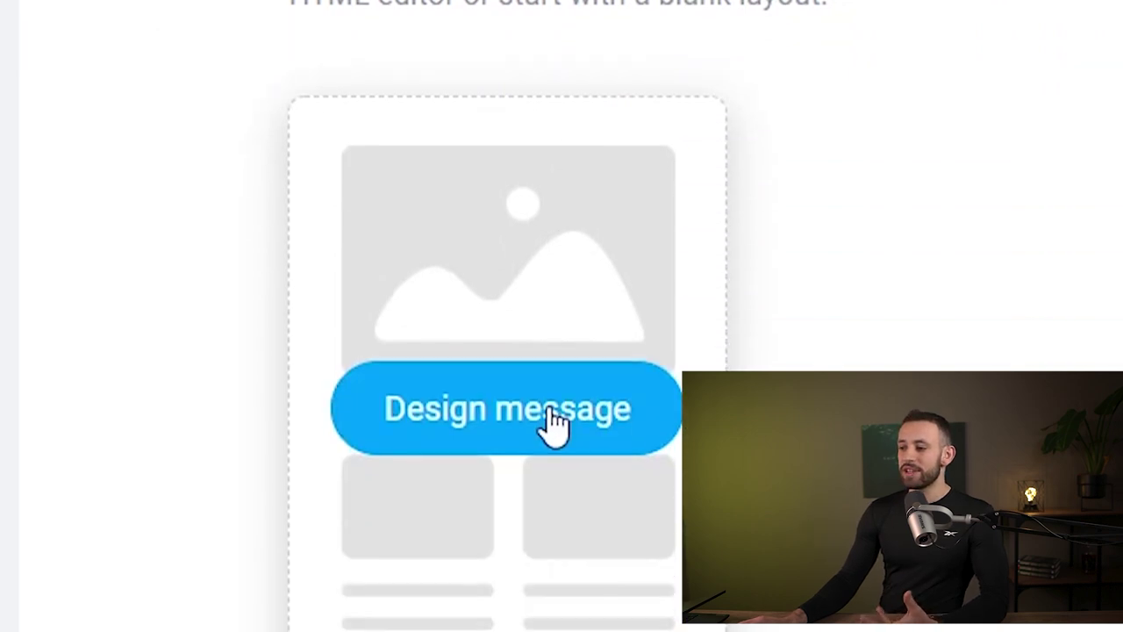
{"action": "left_click", "coordinate": [546, 444]}
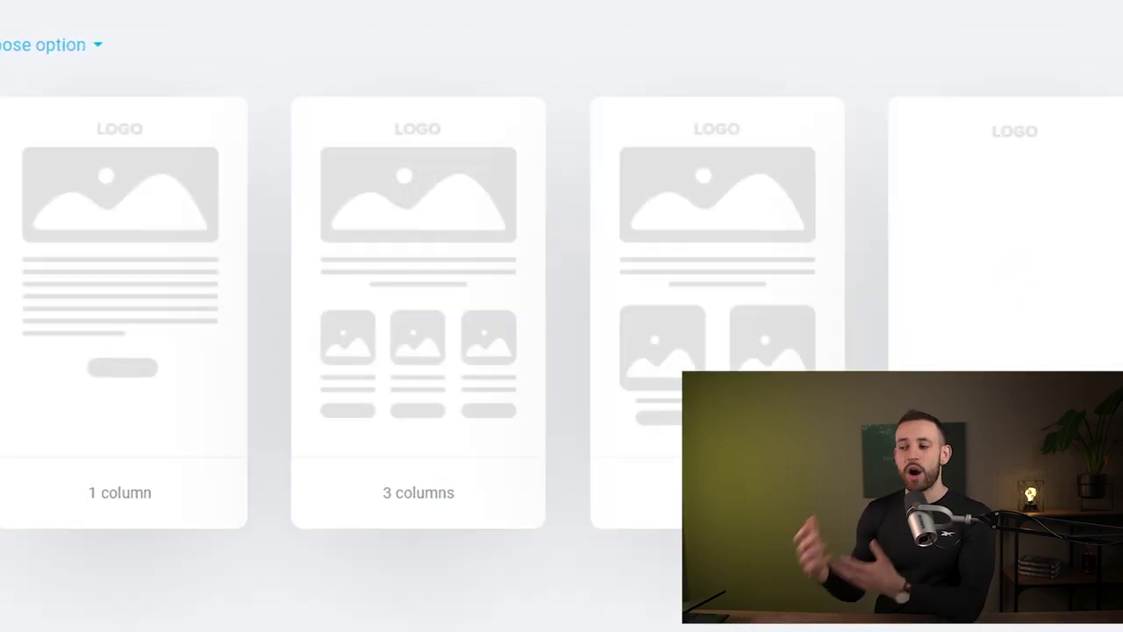
{"action": "left_click", "coordinate": [1030, 307]}
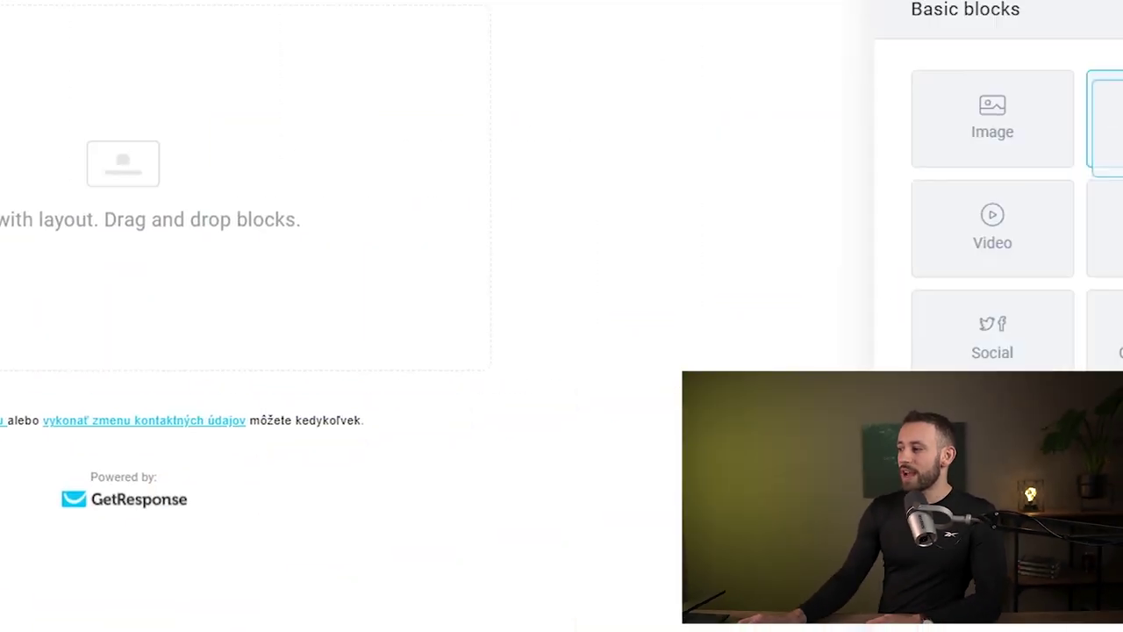
Step: Add a text block and paste the Email 2 swipe body, from 'Hey Friend!' to 'Chat soon'
{"action": "left_click_drag", "start_coordinate": [852, 170], "coordinate": [408, 218]}
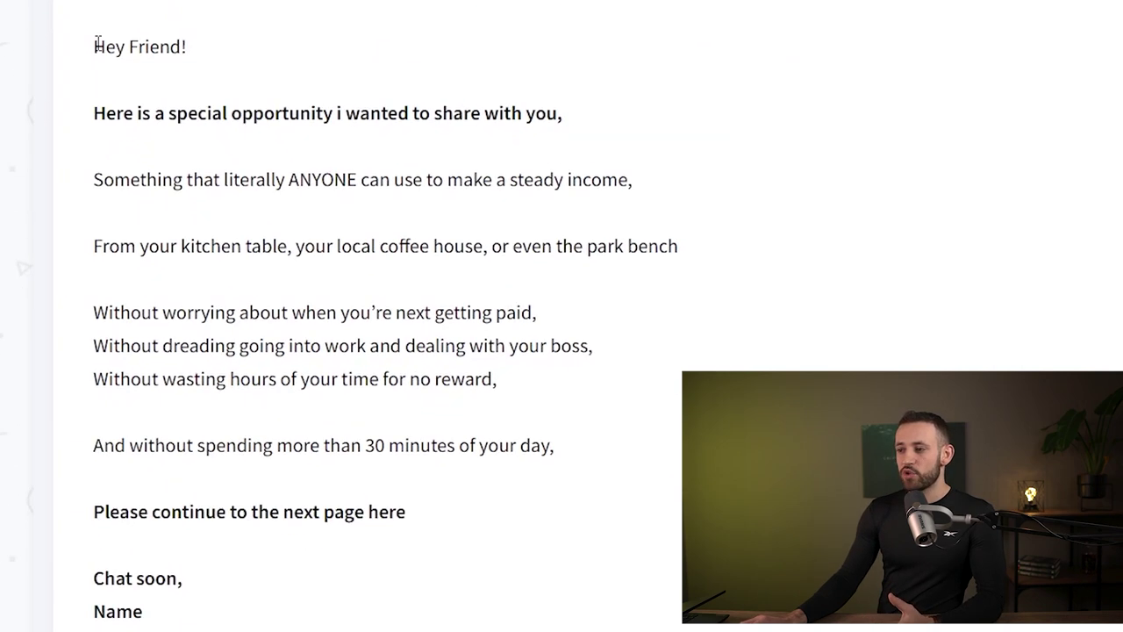
{"action": "left_click_drag", "start_coordinate": [97, 47], "coordinate": [367, 610]}
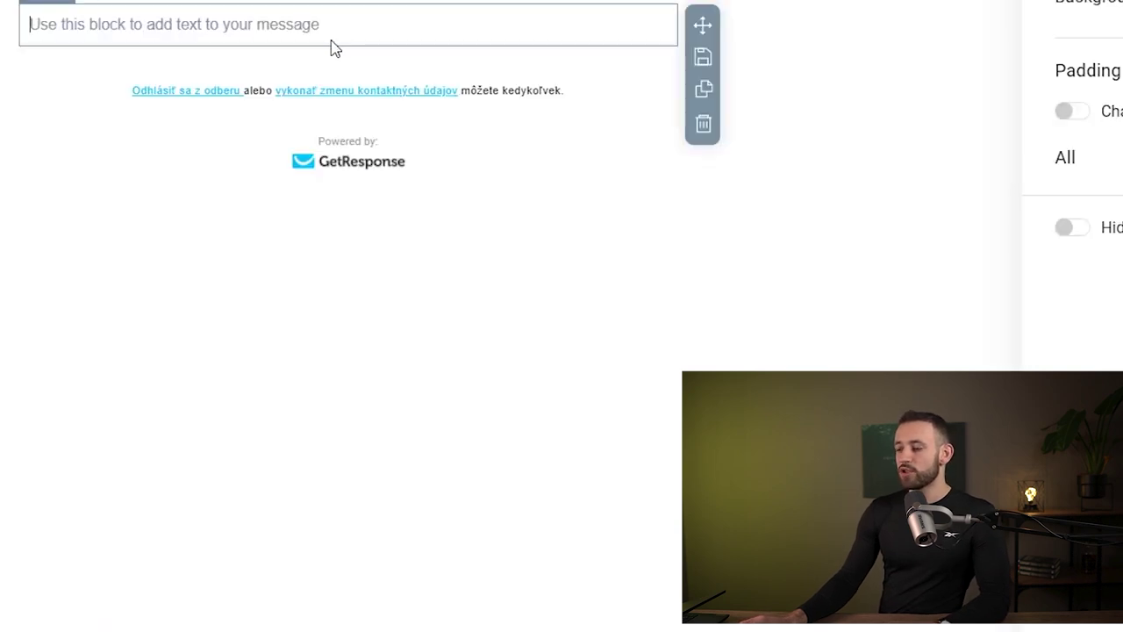
{"action": "type", "text": "Hey Friend!  Here is a special opportunity i wanted to share with you,  Something that literally ANYONE can use to make a steady income,  From your kitchen table, your local coffee house, or even the park bench  Without worrying about when you’re next getting paid, Without dreading going into work and dealing with your boss, Without wasting hours of your time for no reward,  And without spending more than 30 minutes of your day,  Please continue to the next page here   Chat soon, Name"}
{"action": "scroll", "coordinate": [286, 220], "scroll_direction": "down", "scroll_amount": 2}
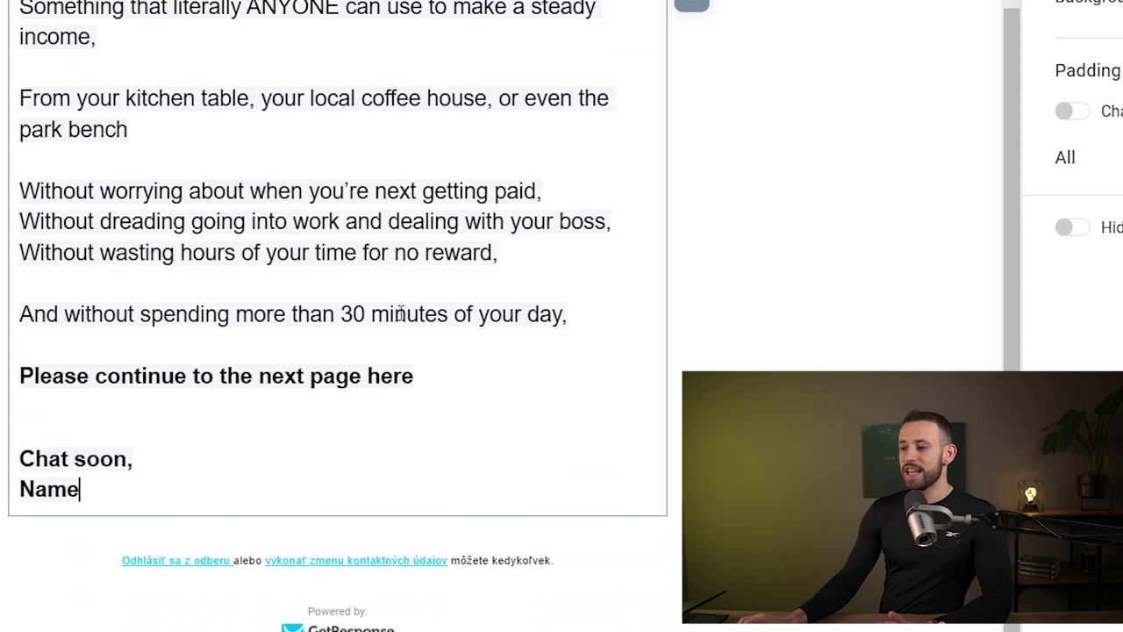
{"action": "scroll", "coordinate": [306, 85], "scroll_direction": "up", "scroll_amount": 2}
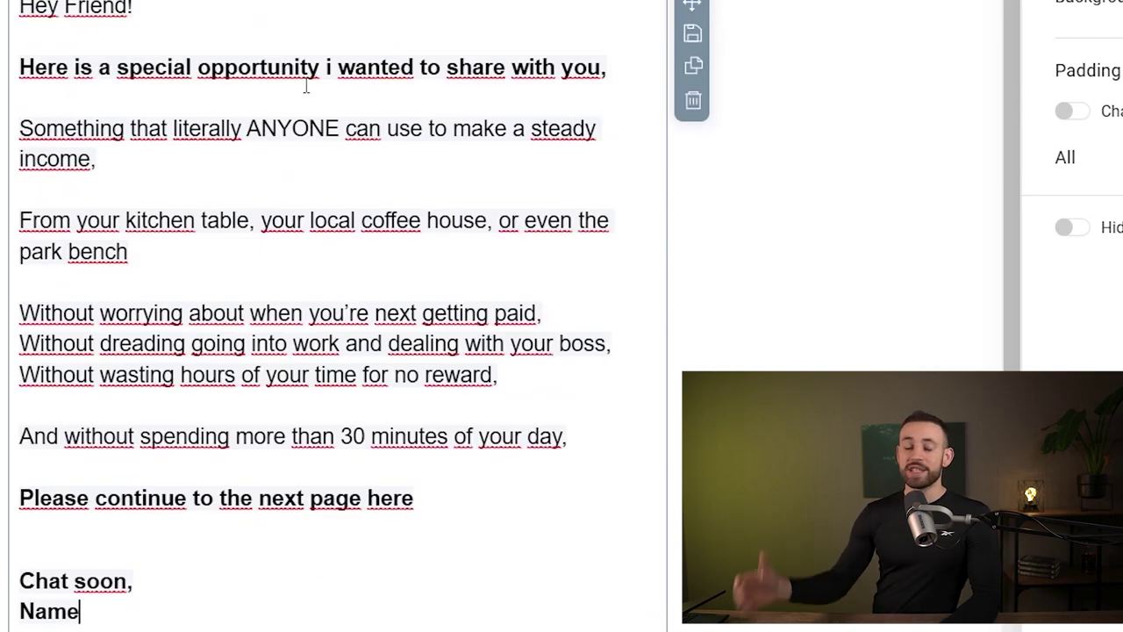
{"action": "scroll", "coordinate": [306, 85], "scroll_direction": "down", "scroll_amount": 2}
Step: Replace the 'Name' placeholder in the sign-off with the sender's own name
{"action": "left_click_drag", "start_coordinate": [66, 489], "coordinate": [15, 489]}
{"action": "type", "text": "Dan Korsby"}
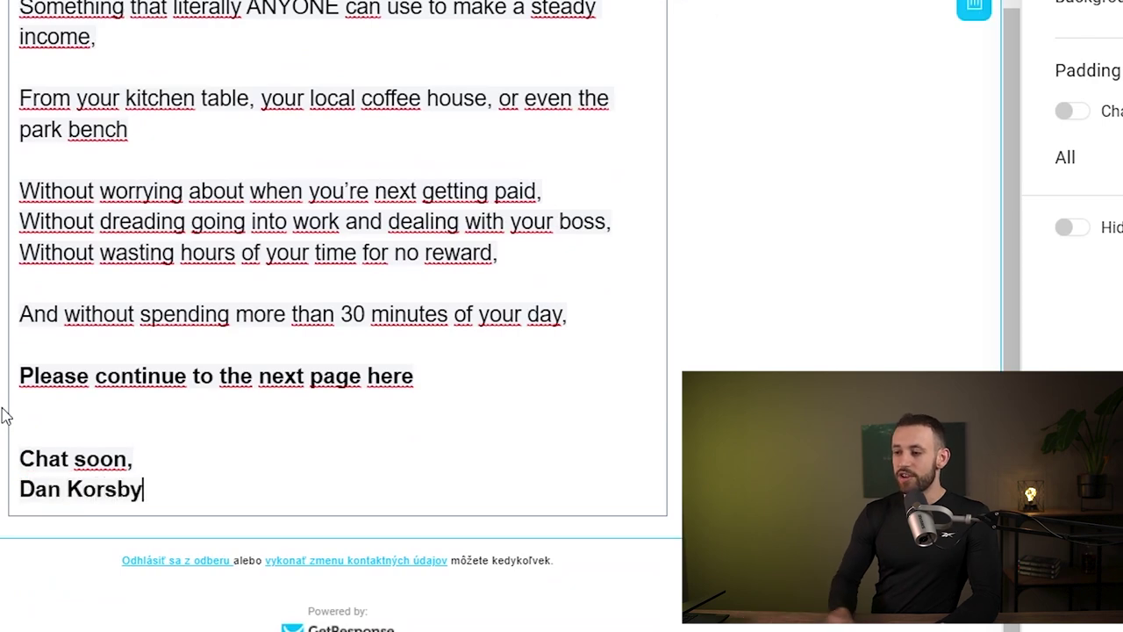
{"action": "scroll", "coordinate": [23, 433], "scroll_direction": "up", "scroll_amount": 2}
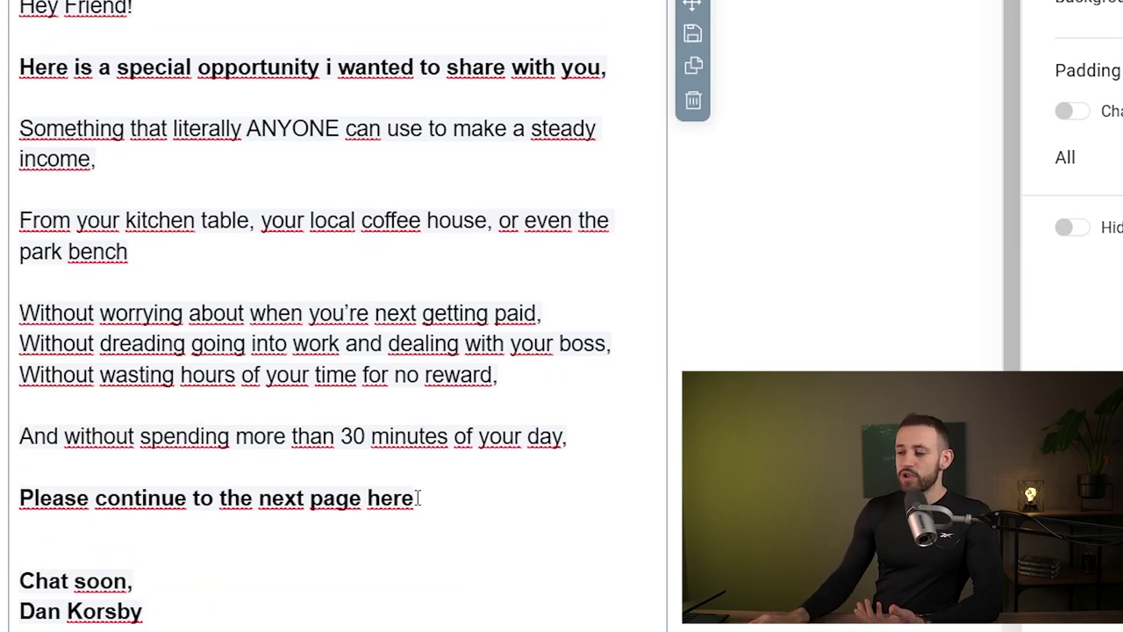
Step: Link the line 'Please continue to the next page here' to the pasted affiliate URL
{"action": "triple_click", "coordinate": [24, 498]}
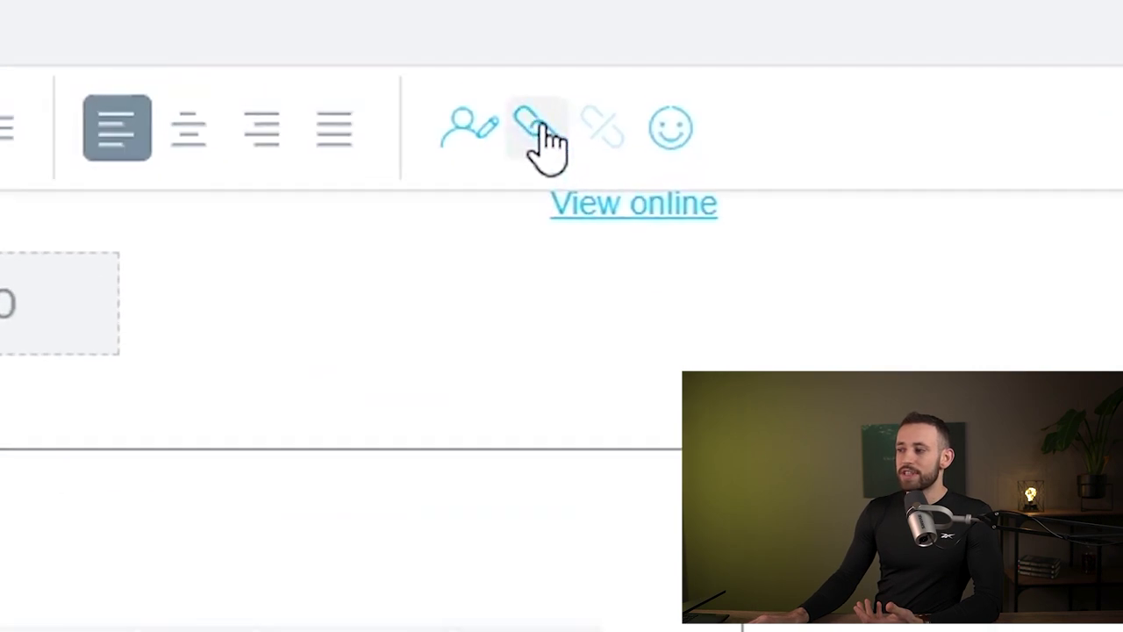
{"action": "left_click", "coordinate": [540, 128]}
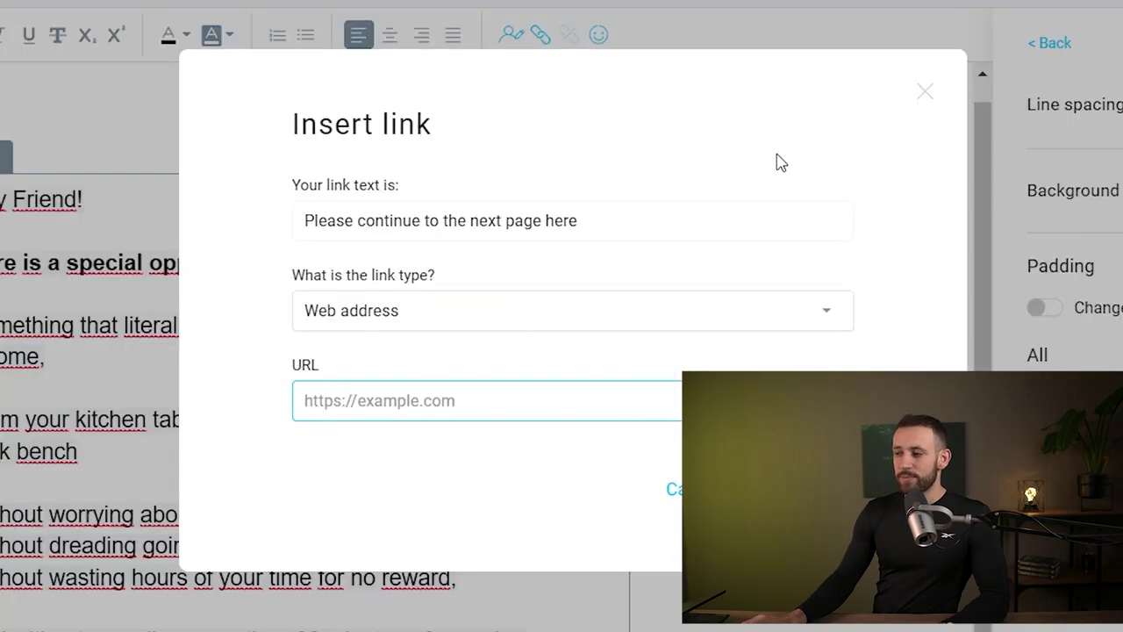
{"action": "type", "text": "https://clickwealthsystem.cc/pcws/?hop=dankors"}
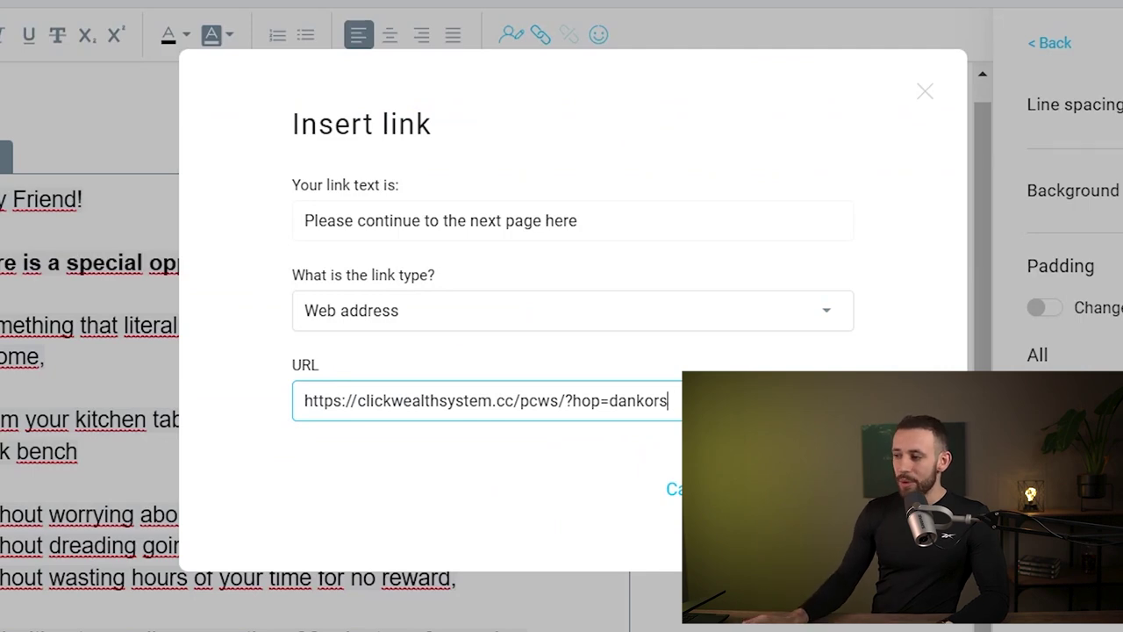
{"action": "left_click", "coordinate": [776, 497]}
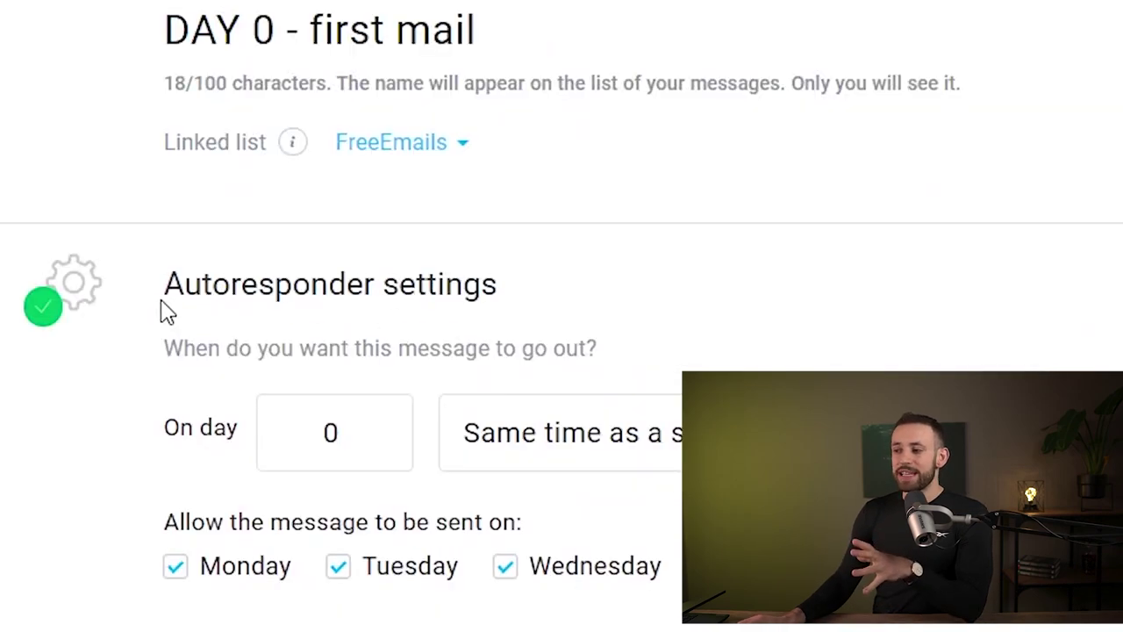
{"action": "left_click_drag", "start_coordinate": [165, 286], "coordinate": [538, 295]}
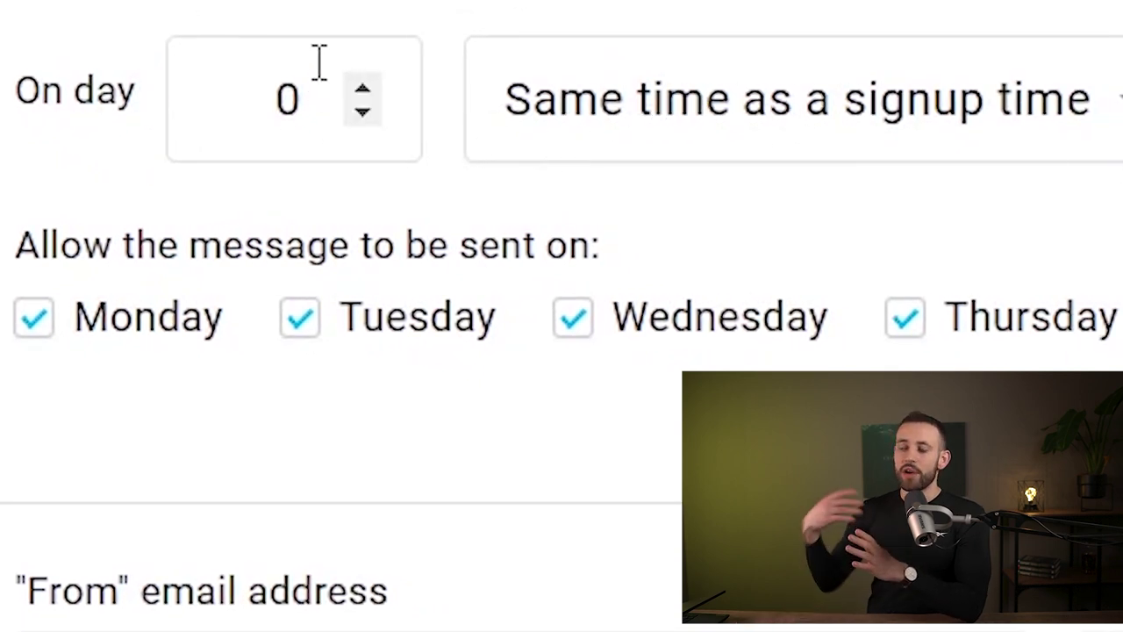
{"action": "scroll", "coordinate": [514, 181], "scroll_direction": "down", "scroll_amount": 10}
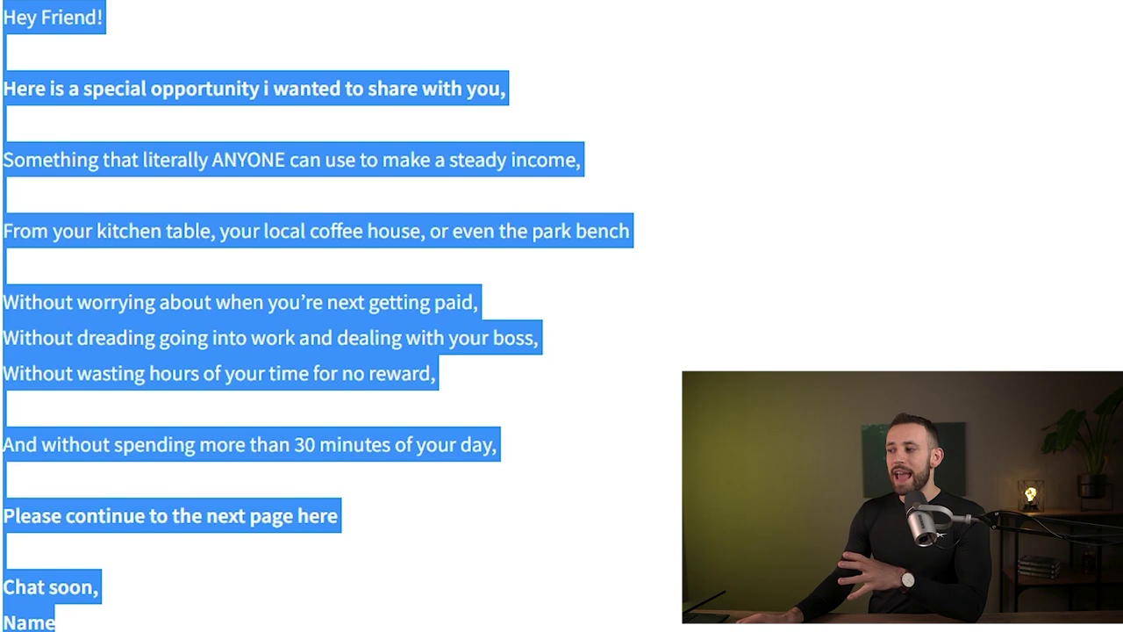
{"action": "scroll", "coordinate": [1005, 9], "scroll_direction": "down", "scroll_amount": 9}
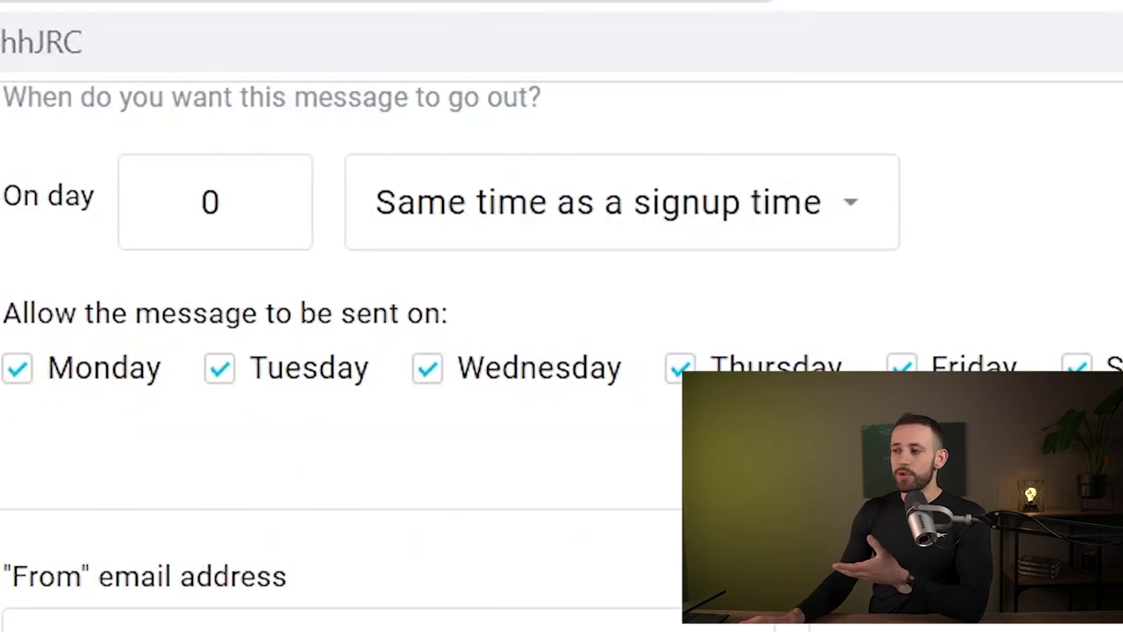
{"action": "scroll", "coordinate": [561, 351], "scroll_direction": "up", "scroll_amount": 5}
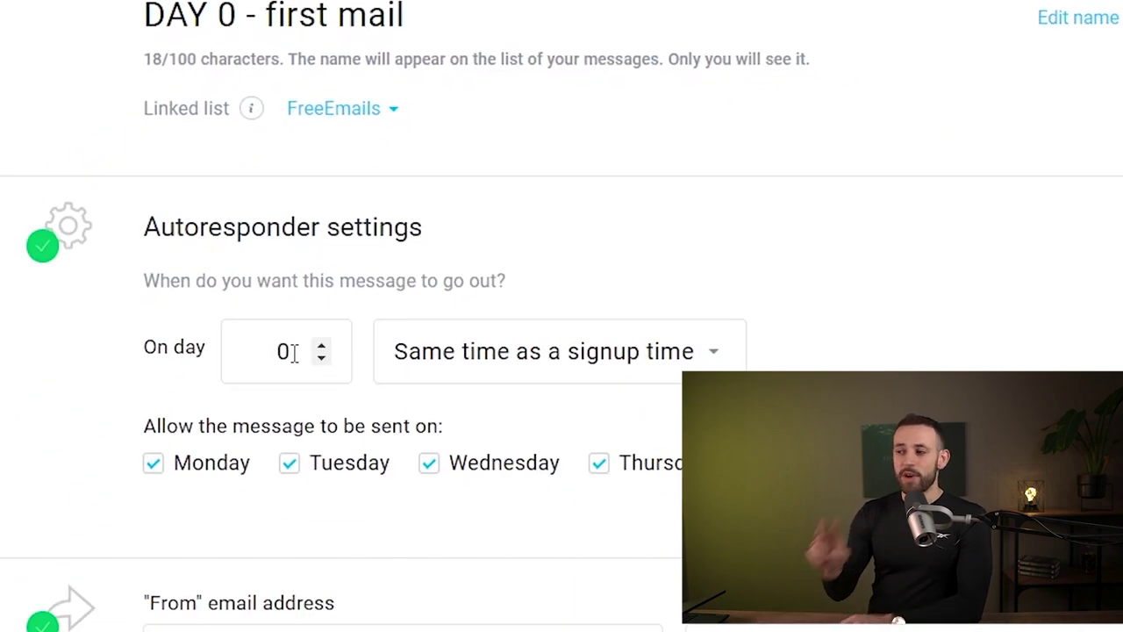
Step: Try a 3-hour send delay, then set sending back to Same time as signup
{"action": "left_click", "coordinate": [531, 372]}
{"action": "left_click", "coordinate": [537, 474]}
{"action": "left_click", "coordinate": [739, 368]}
{"action": "left_click", "coordinate": [535, 419]}
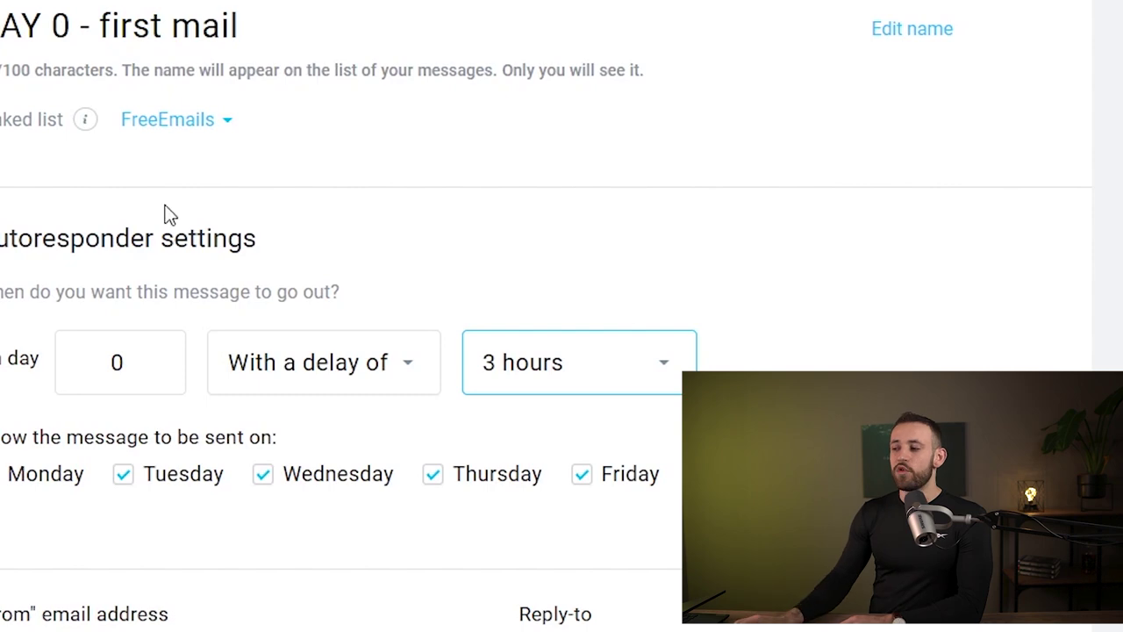
{"action": "left_click", "coordinate": [399, 367]}
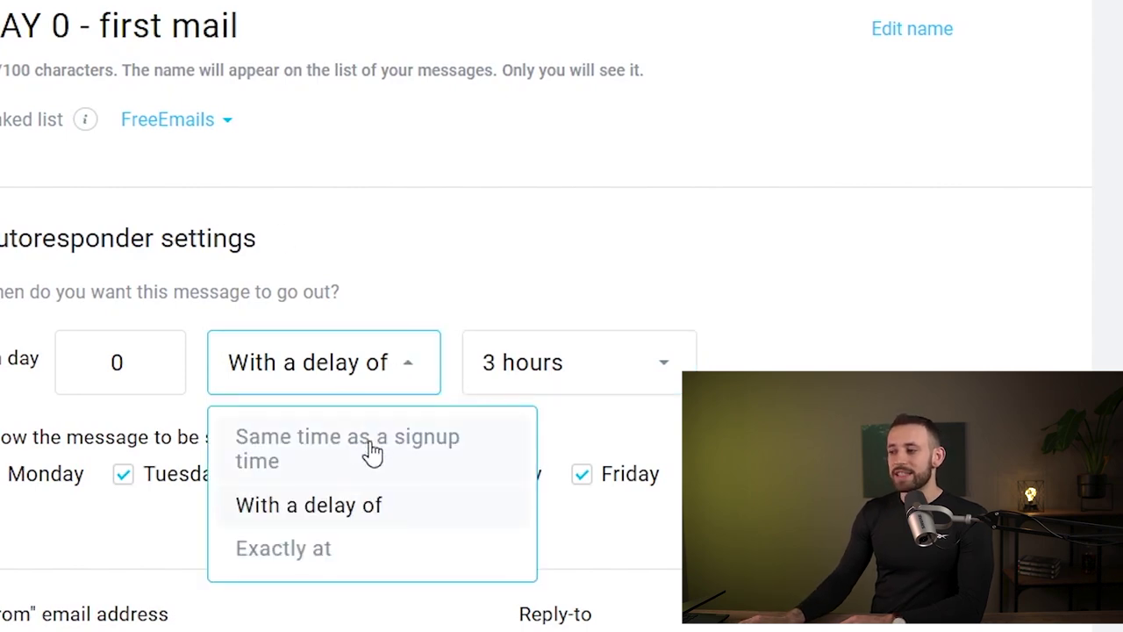
{"action": "left_click", "coordinate": [372, 447]}
Step: Change the autoresponder's On day value to 4
{"action": "double_click", "coordinate": [124, 367]}
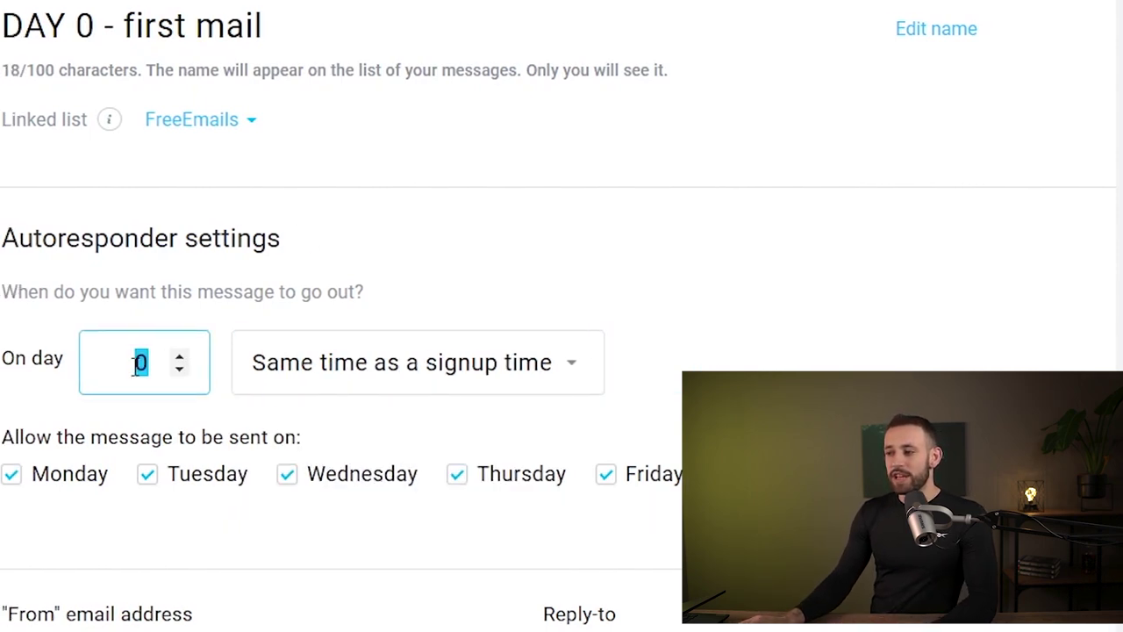
{"action": "type", "text": "2"}
{"action": "key", "text": "Up"}
{"action": "key", "text": "Up"}
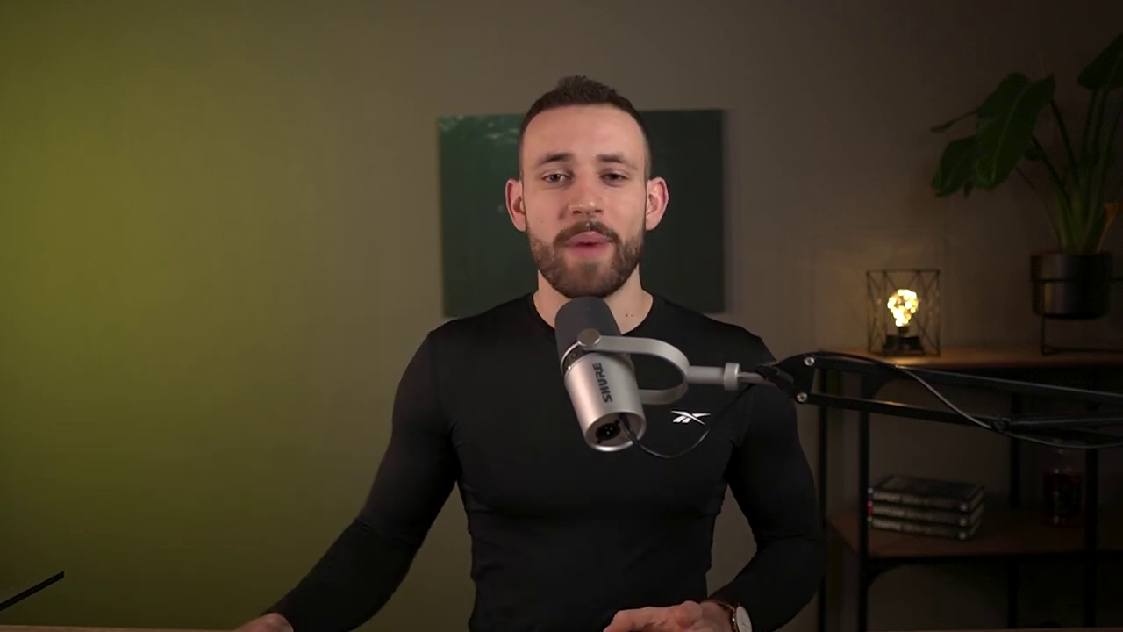
Step: Go to LeadsLeap's My Credit Ads page, showing 182.85 total credits
{"action": "left_click_drag", "start_coordinate": [583, 55], "coordinate": [123, 70]}
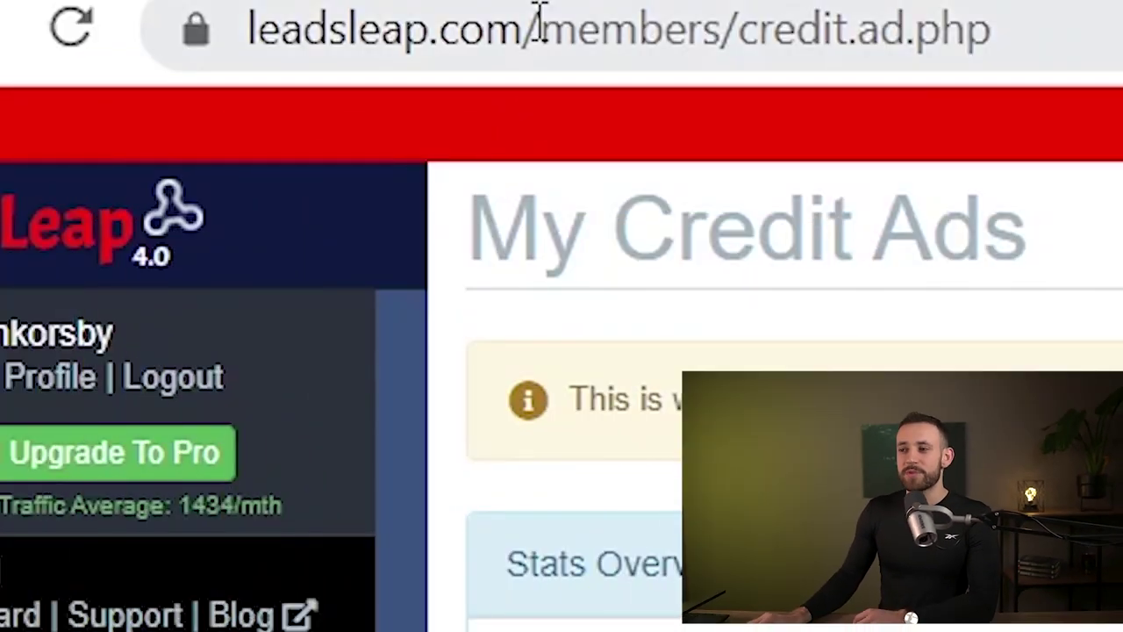
{"action": "left_click_drag", "start_coordinate": [537, 21], "coordinate": [225, 9]}
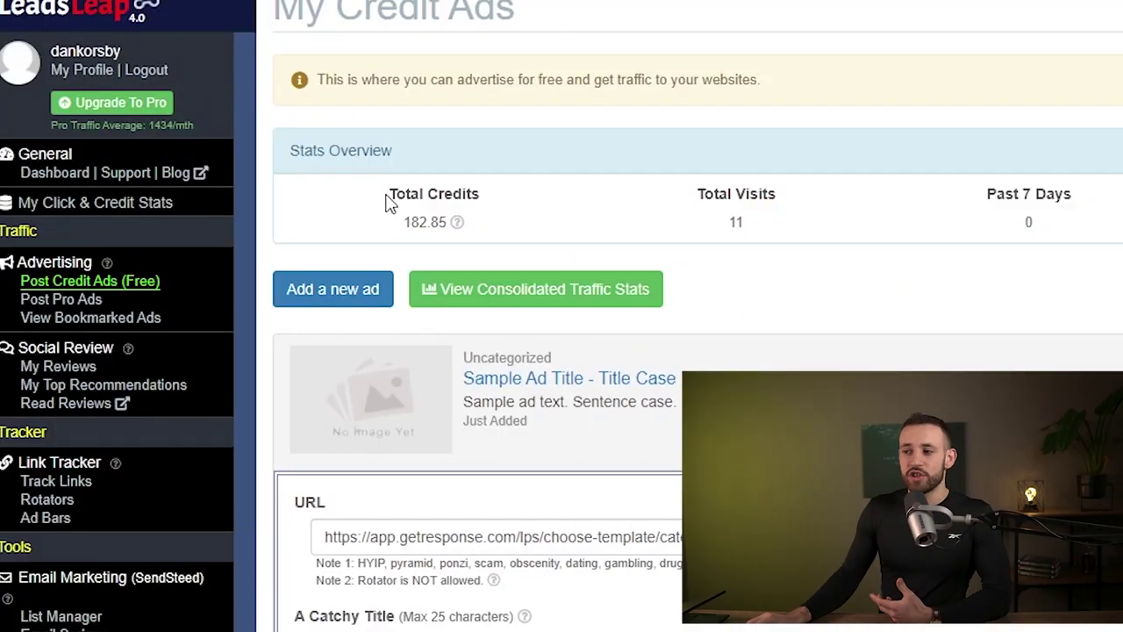
Step: Start a credit ad using the GetResponse landing page URL, leaving the title and ad text blank
{"action": "left_click_drag", "start_coordinate": [389, 196], "coordinate": [479, 225]}
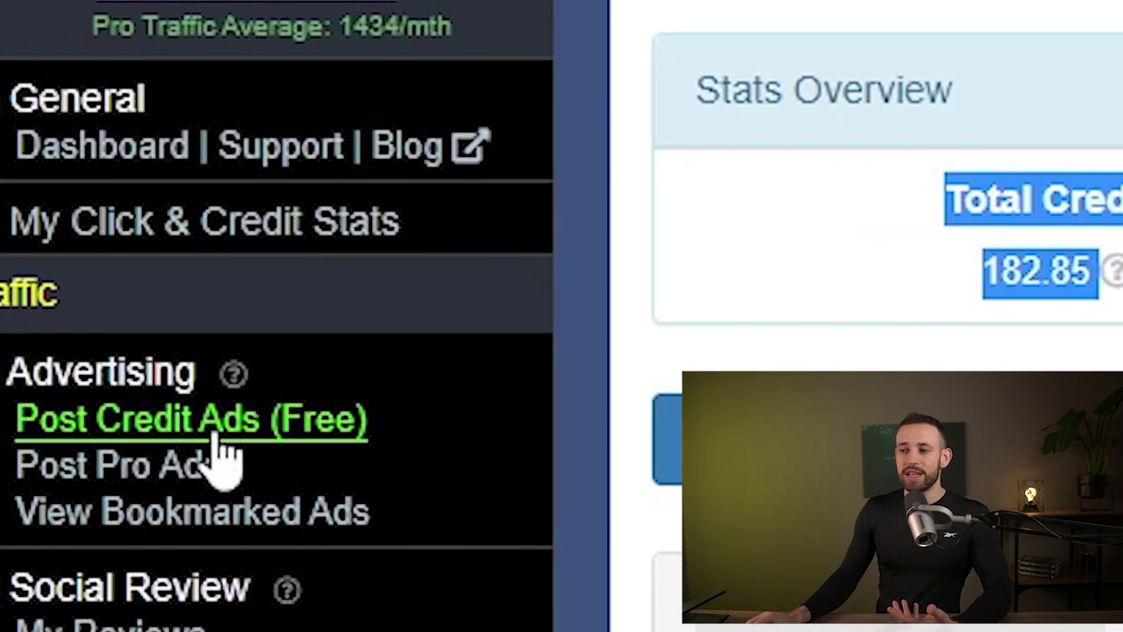
{"action": "left_click", "coordinate": [313, 425]}
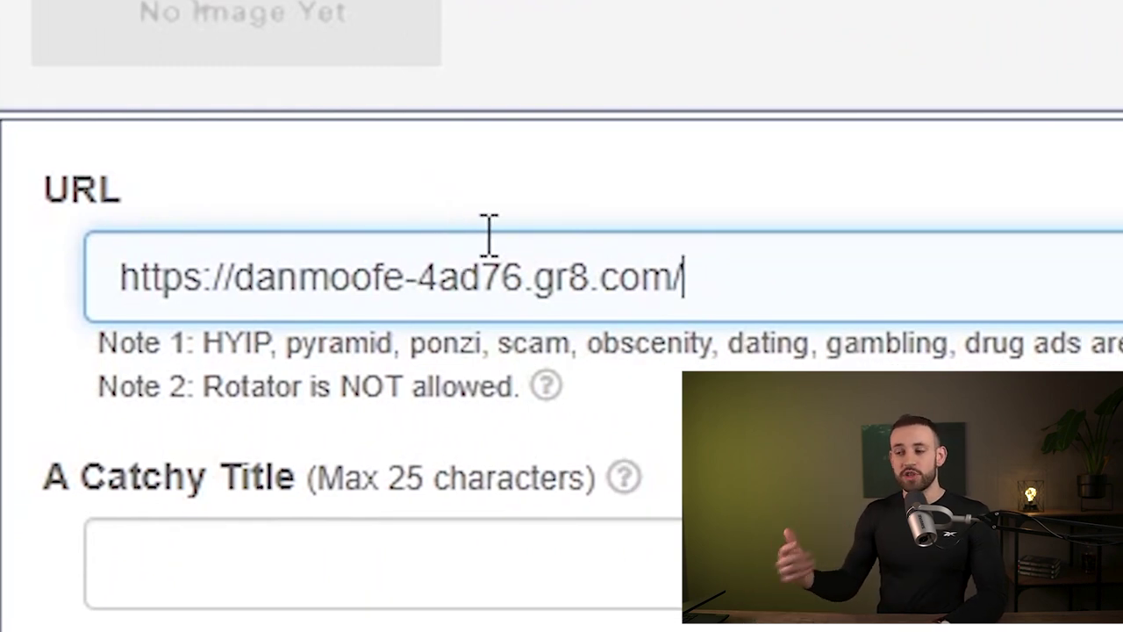
{"action": "scroll", "coordinate": [258, 343], "scroll_direction": "down", "scroll_amount": 5}
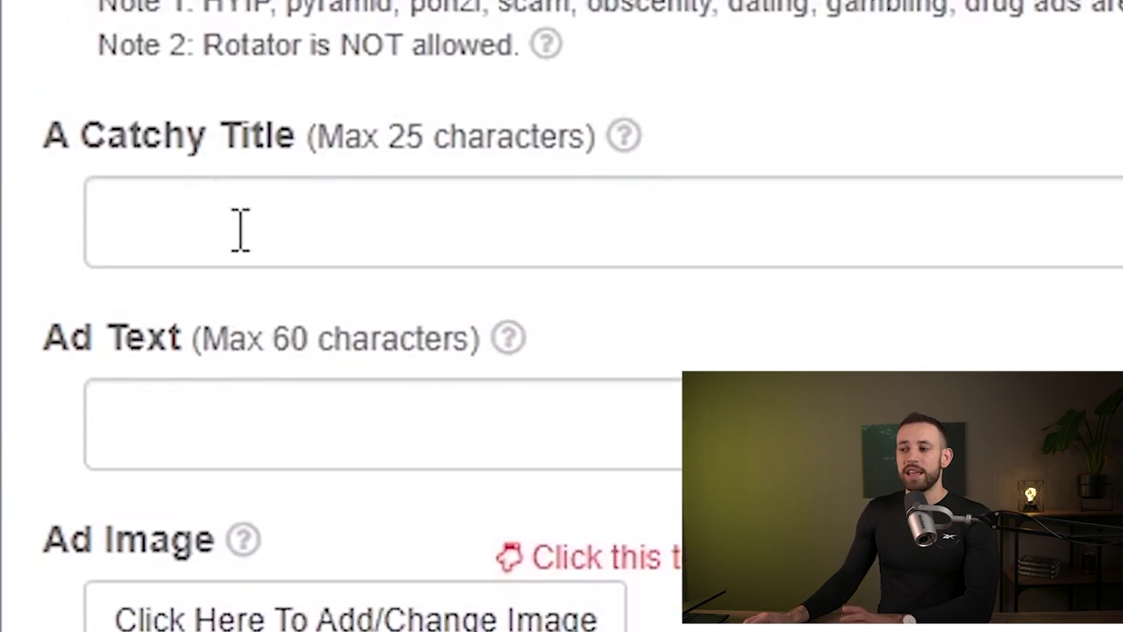
{"action": "scroll", "coordinate": [188, 188], "scroll_direction": "up", "scroll_amount": 2}
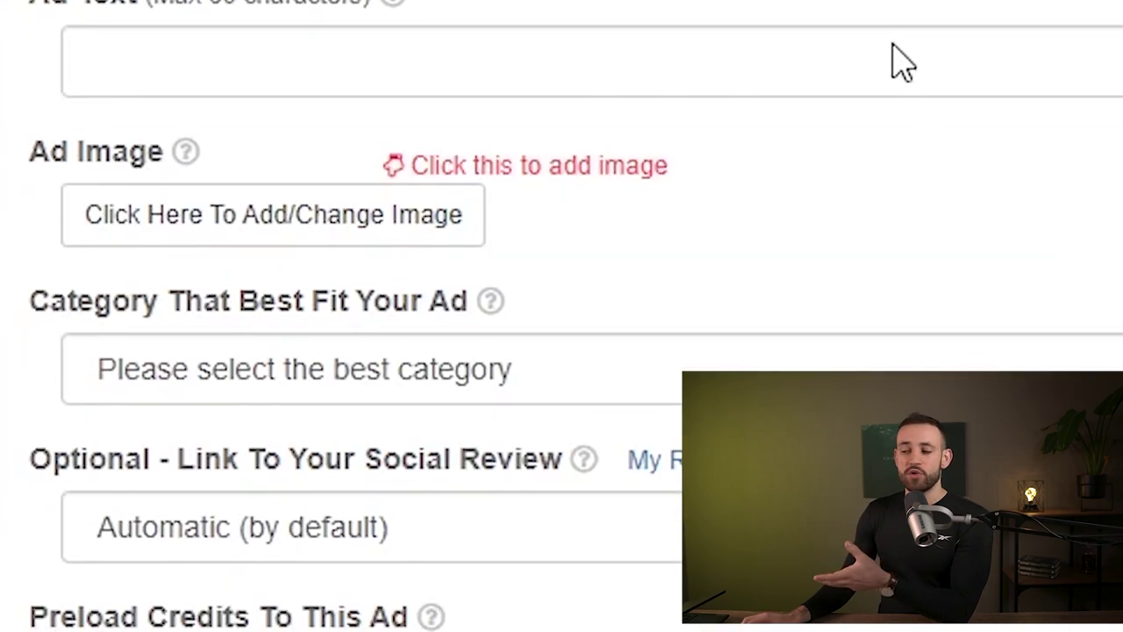
{"action": "scroll", "coordinate": [87, 588], "scroll_direction": "down", "scroll_amount": 3}
{"action": "scroll", "coordinate": [213, 514], "scroll_direction": "up", "scroll_amount": 3}
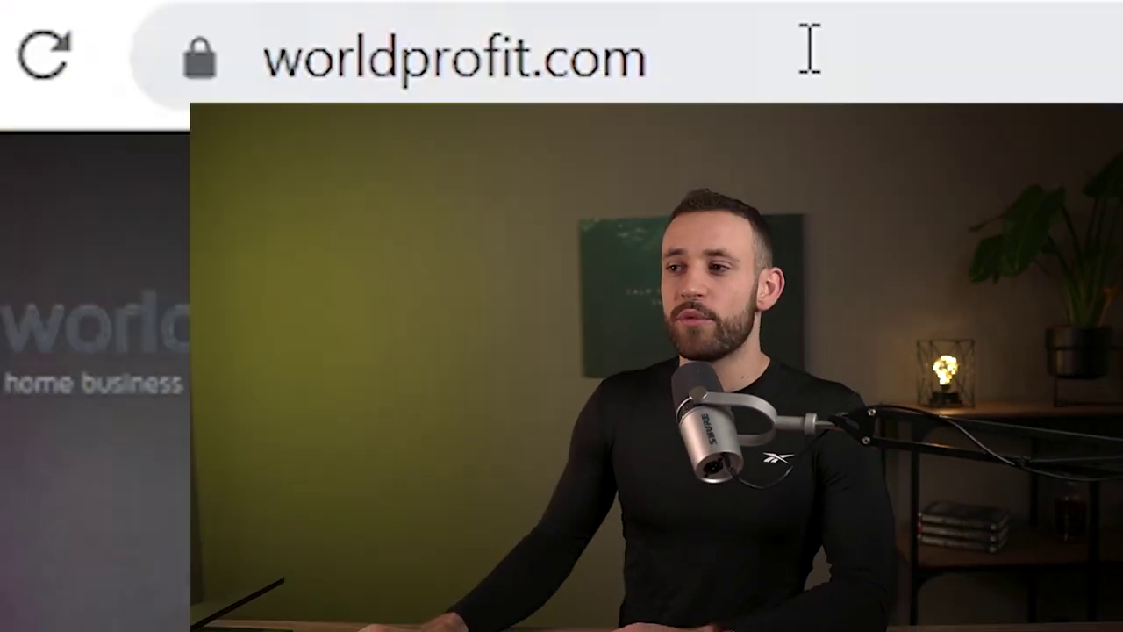
Step: Replace the address bar URL to go to the Worldprofit home page
{"action": "left_click_drag", "start_coordinate": [809, 49], "coordinate": [260, 61]}
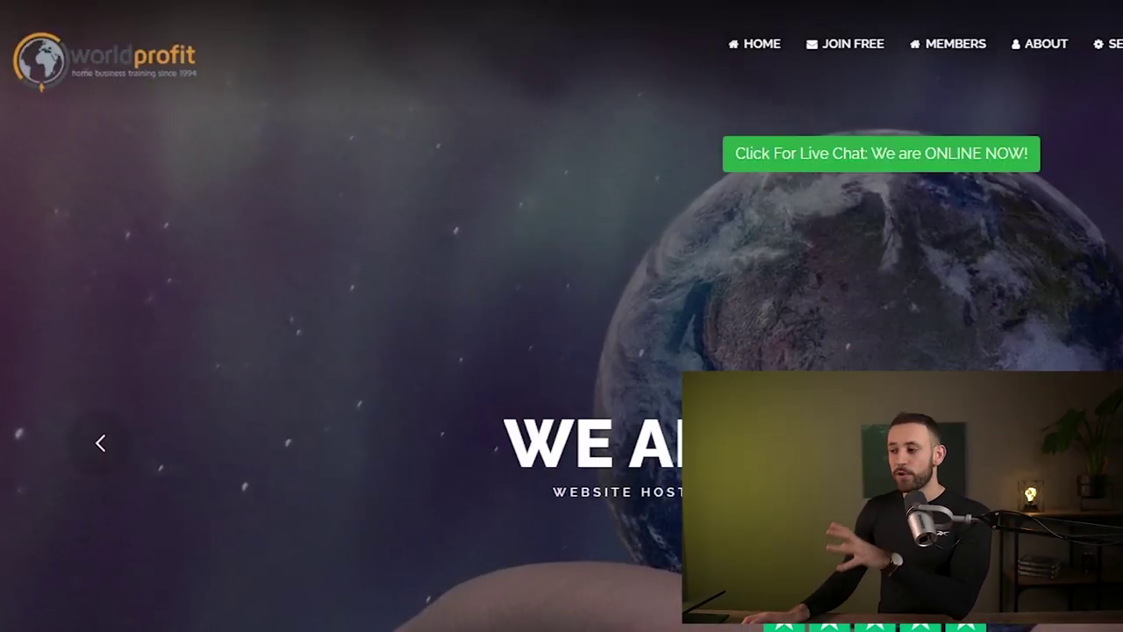
Step: Scroll through Worldprofit's home and About pages, then select the 'make money online' Facebook search text
{"action": "scroll", "coordinate": [561, 316], "scroll_direction": "down", "scroll_amount": 5}
{"action": "scroll", "coordinate": [562, 316], "scroll_direction": "up", "scroll_amount": 2}
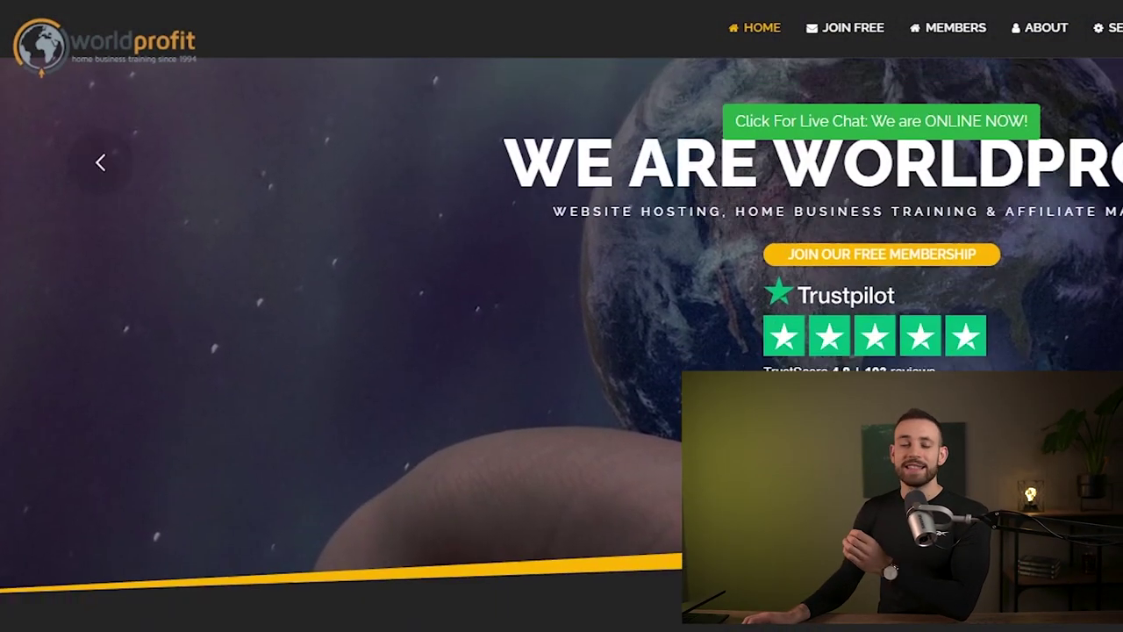
{"action": "scroll", "coordinate": [561, 315], "scroll_direction": "down", "scroll_amount": 4}
{"action": "scroll", "coordinate": [561, 316], "scroll_direction": "down", "scroll_amount": 7}
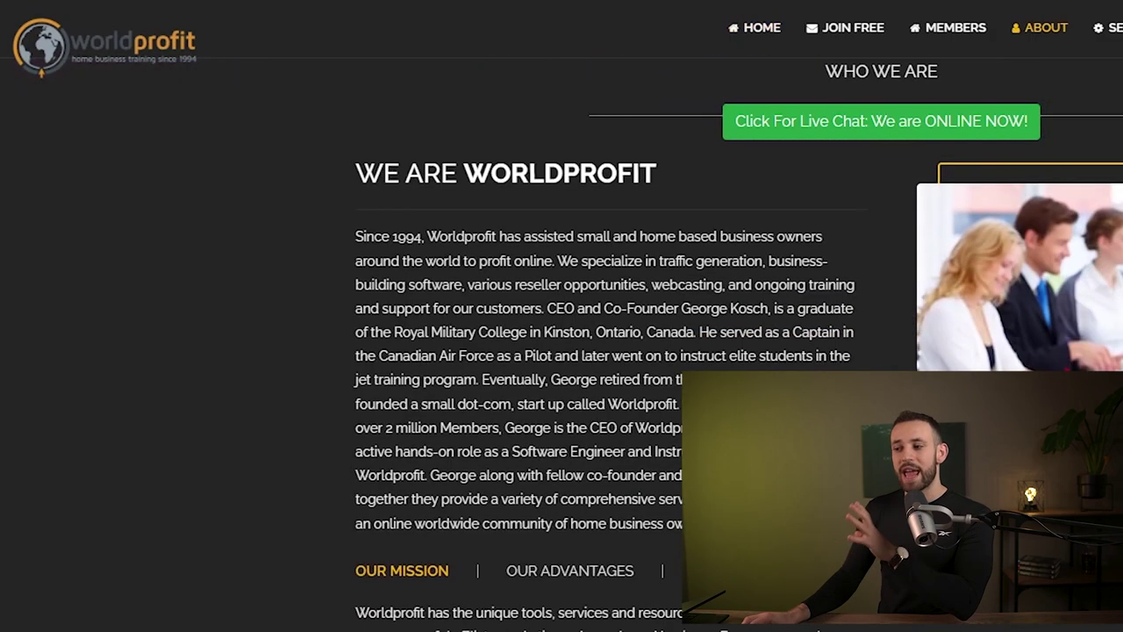
{"action": "scroll", "coordinate": [561, 316], "scroll_direction": "down", "scroll_amount": 4}
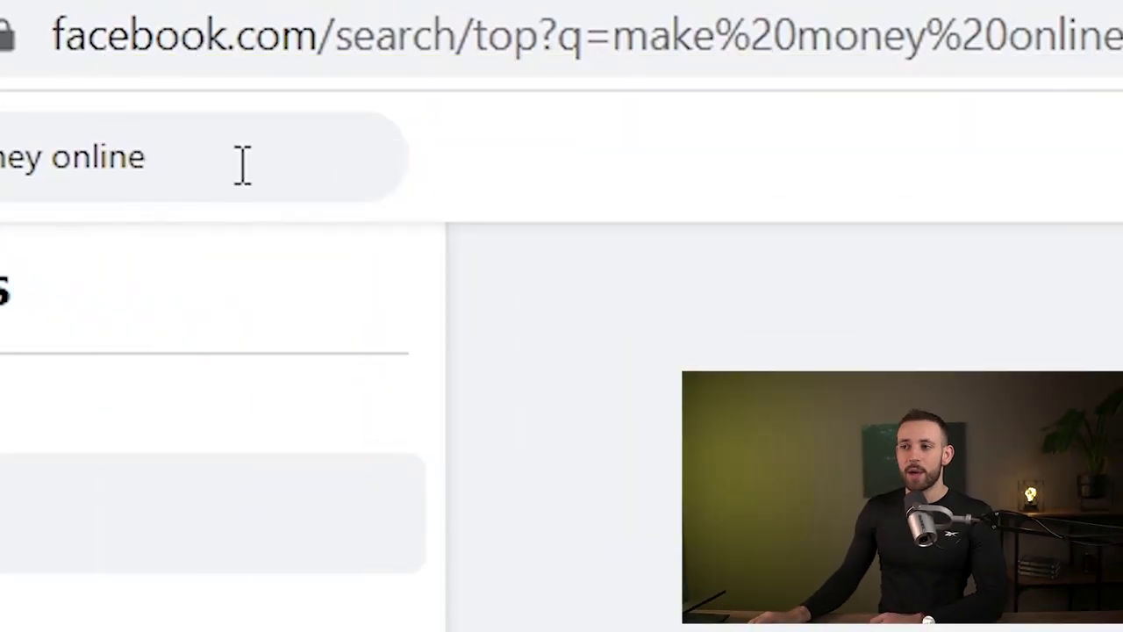
{"action": "left_click", "coordinate": [240, 163]}
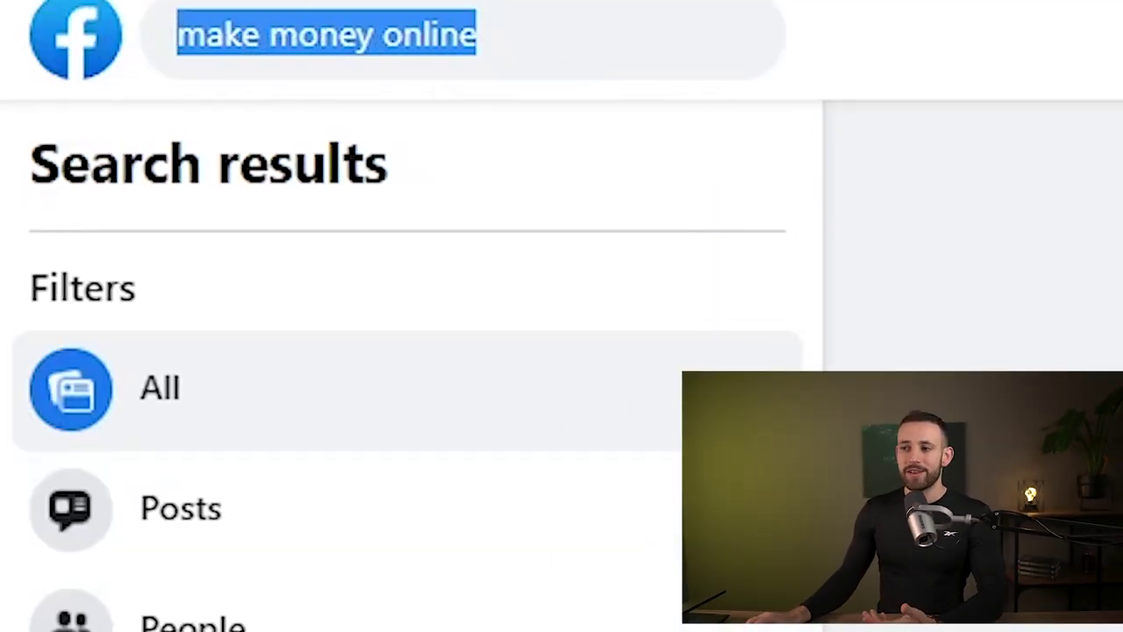
Step: Open 'Make Money Online Group' from the search results and scroll through its members' posts
{"action": "key", "text": "Escape"}
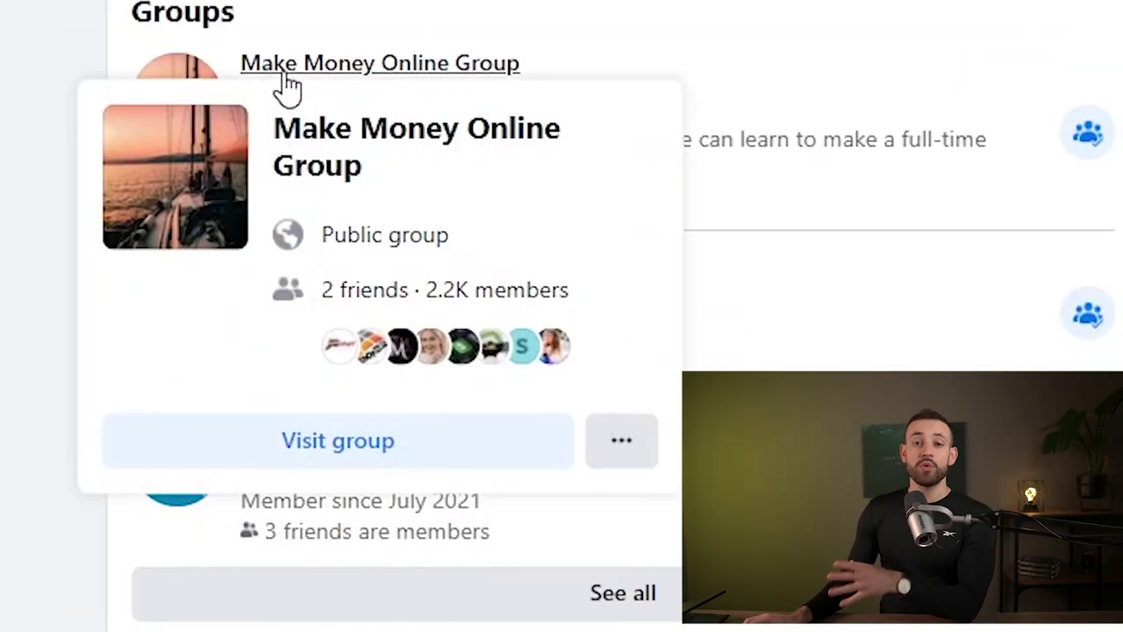
{"action": "left_click", "coordinate": [289, 66]}
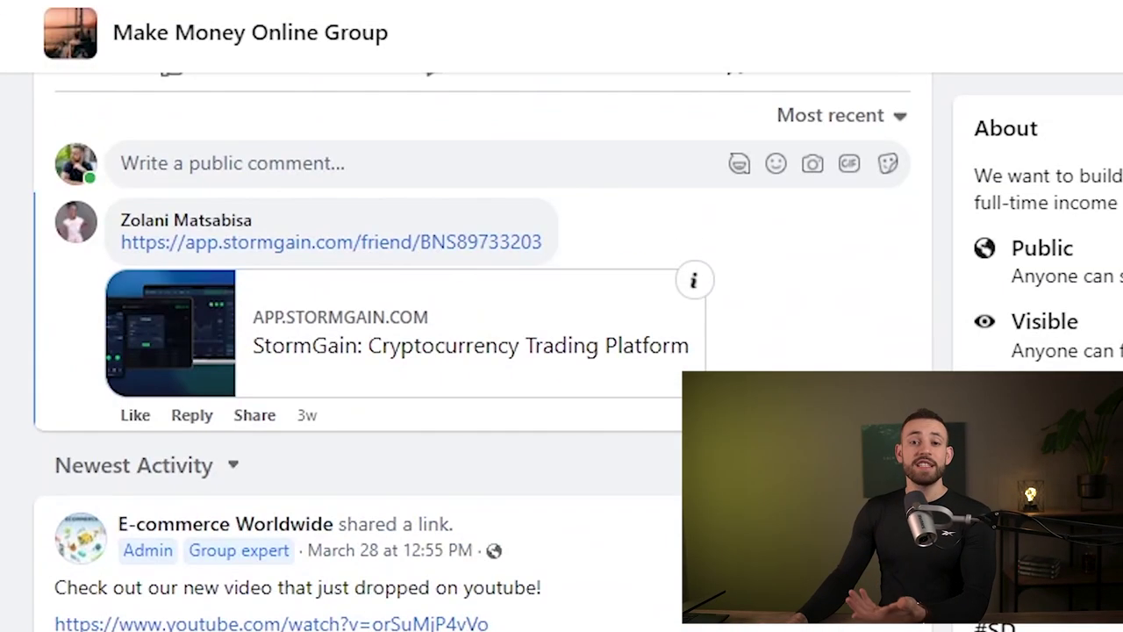
{"action": "scroll", "coordinate": [58, 614], "scroll_direction": "down", "scroll_amount": 10}
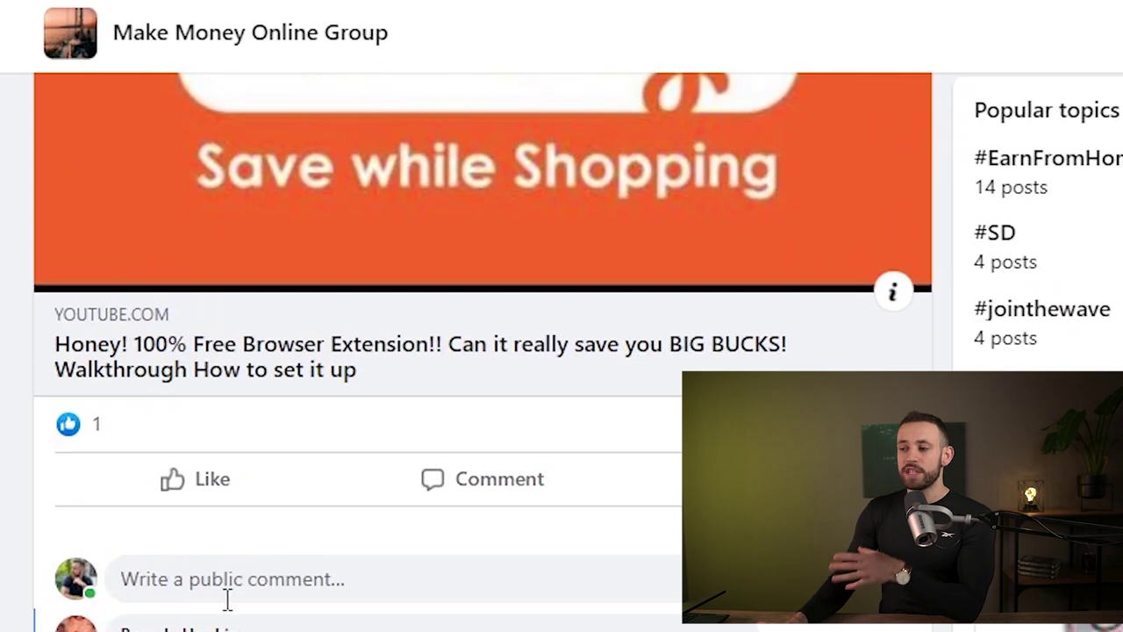
{"action": "scroll", "coordinate": [227, 599], "scroll_direction": "down", "scroll_amount": 10}
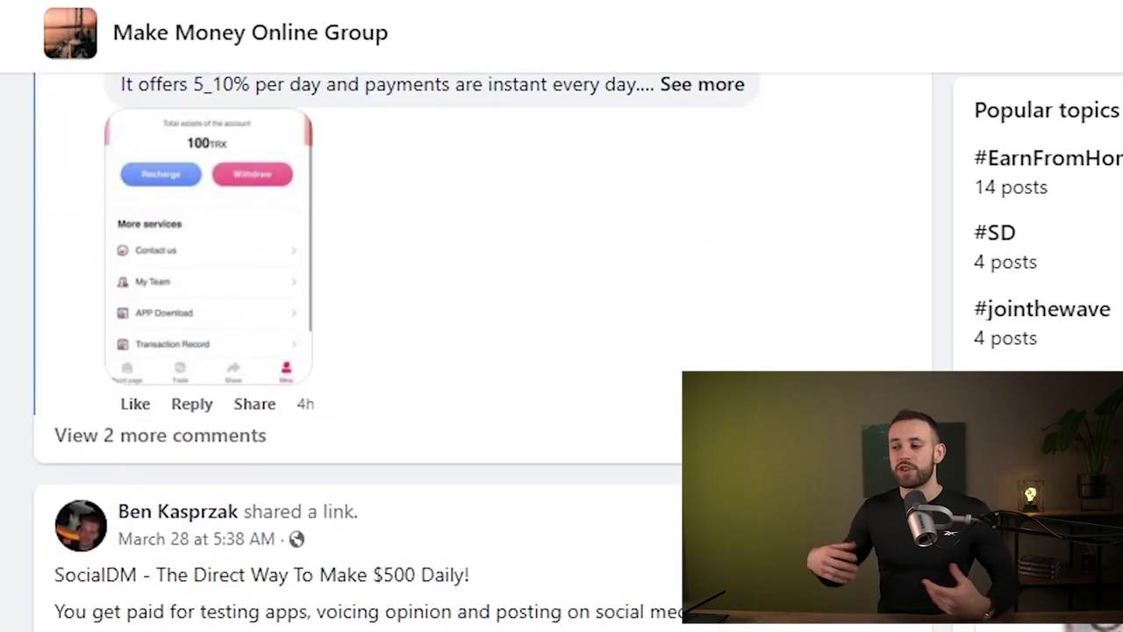